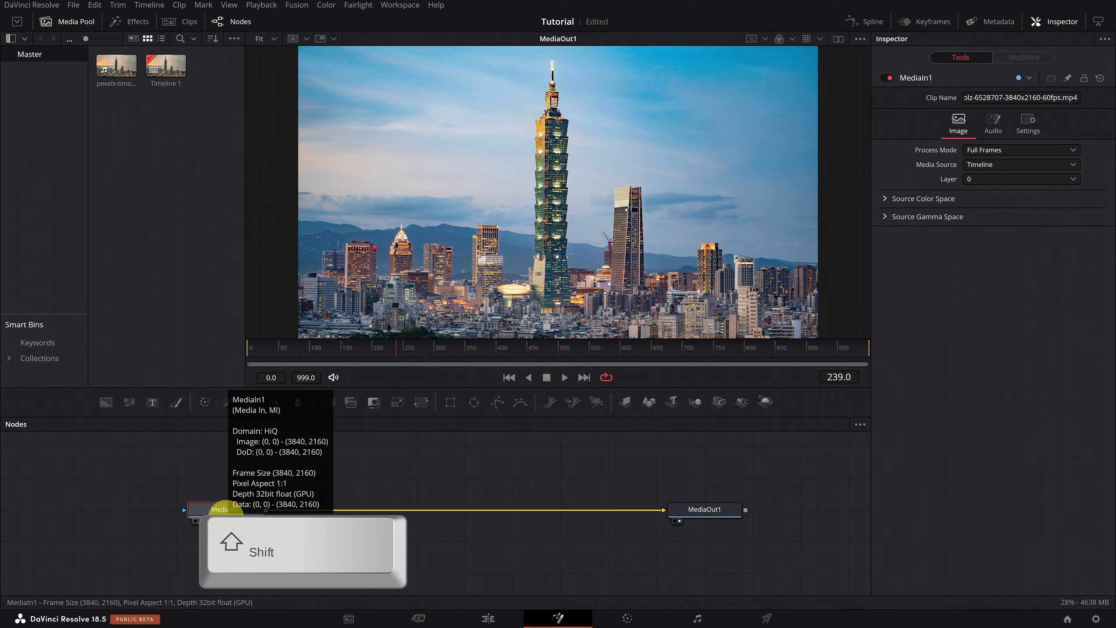
- Add a Blur node after MediaIn1 and raise its blur size to 10.2
{"action": "key", "text": "shift+space"}
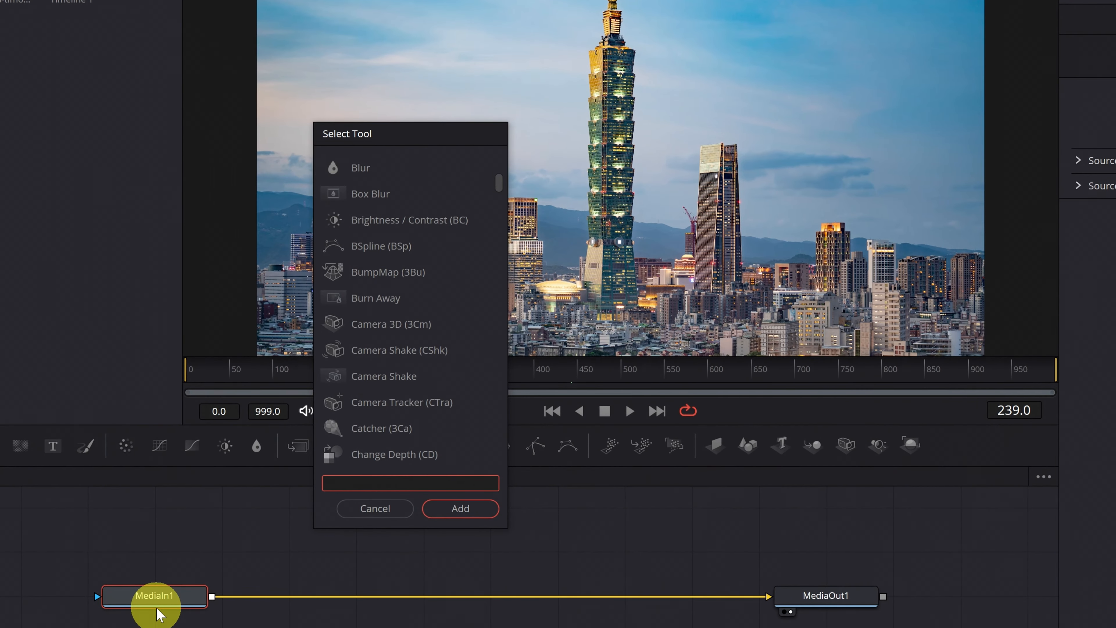
{"action": "type", "text": "b"}
{"action": "type", "text": "lur"}
{"action": "key", "text": "Return"}
{"action": "left_click_drag", "start_coordinate": [966, 171], "coordinate": [973, 172]}
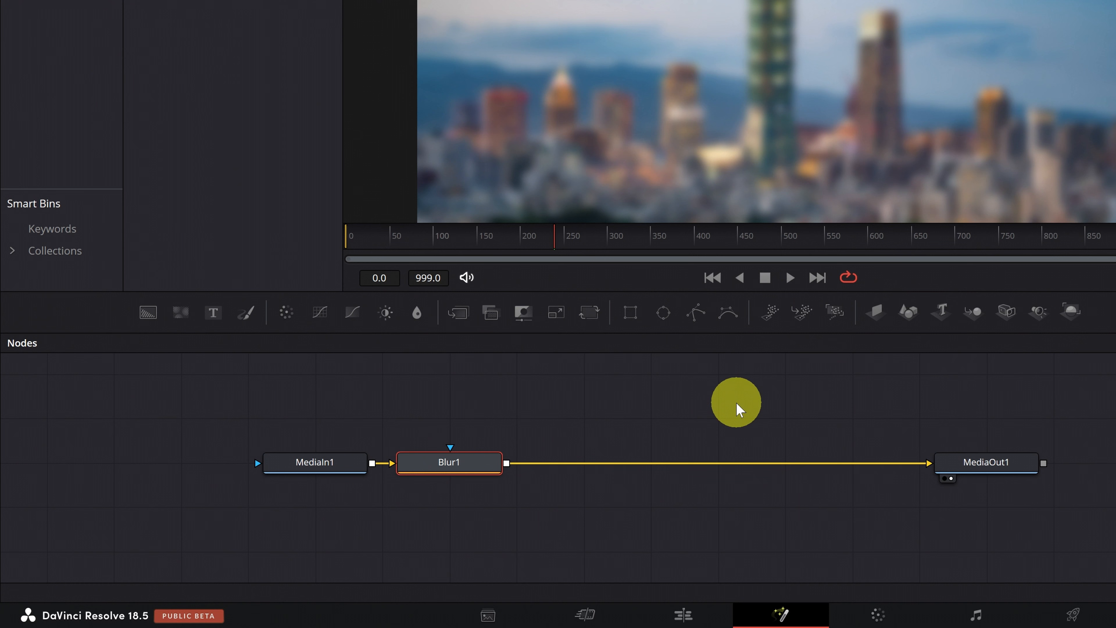
- Duplicate the MediaIn1 node and place the copy above the existing node chain
{"action": "left_click", "coordinate": [333, 461]}
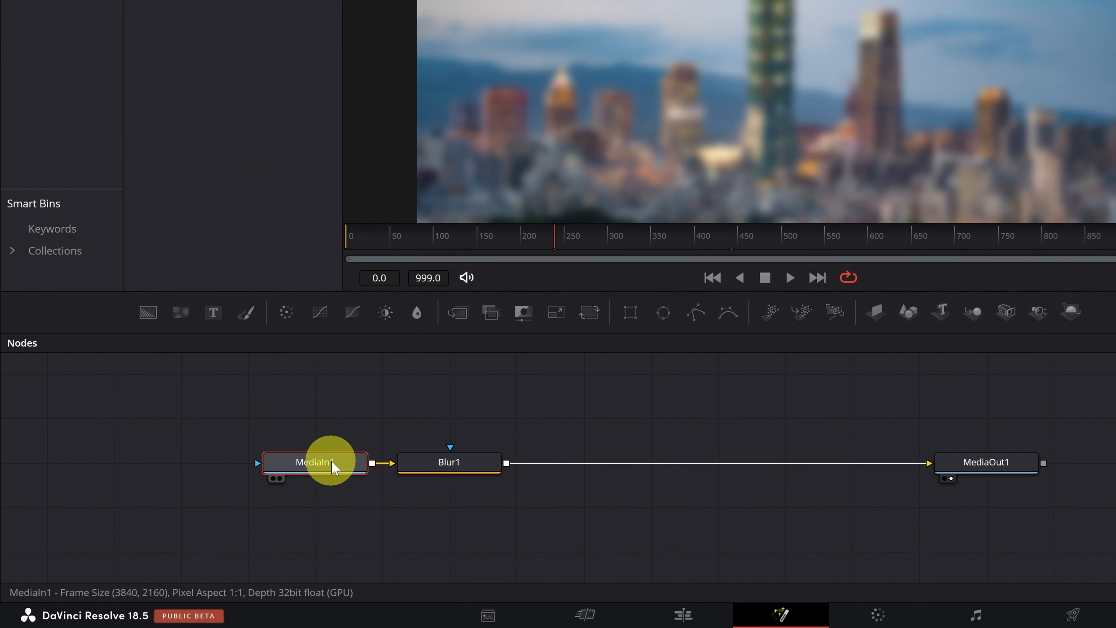
{"action": "key", "text": "ctrl+c"}
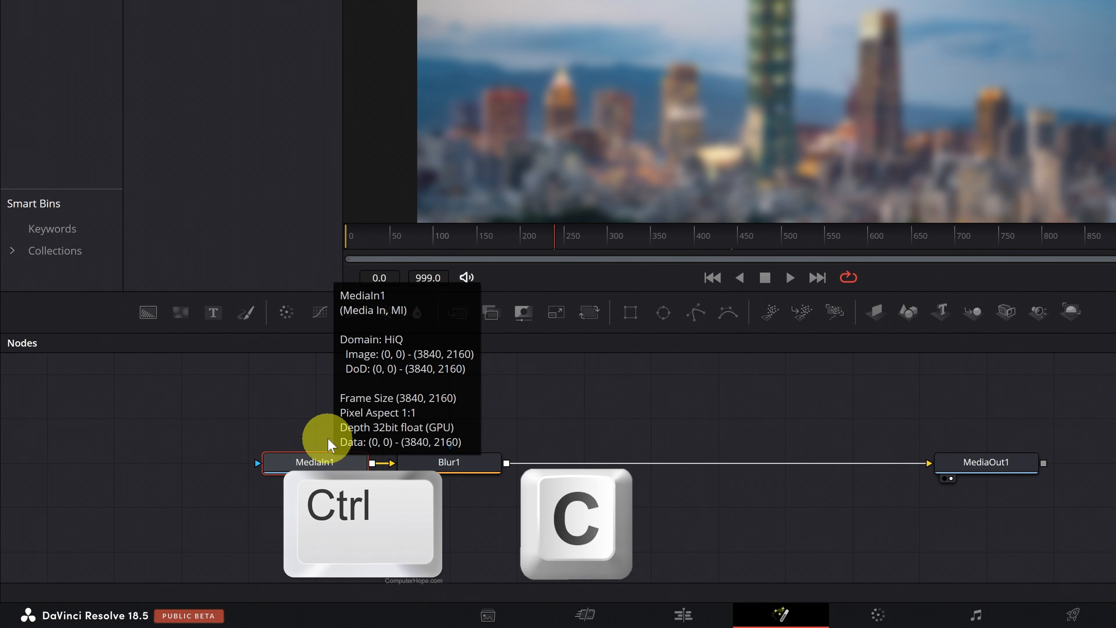
{"action": "left_click", "coordinate": [460, 388]}
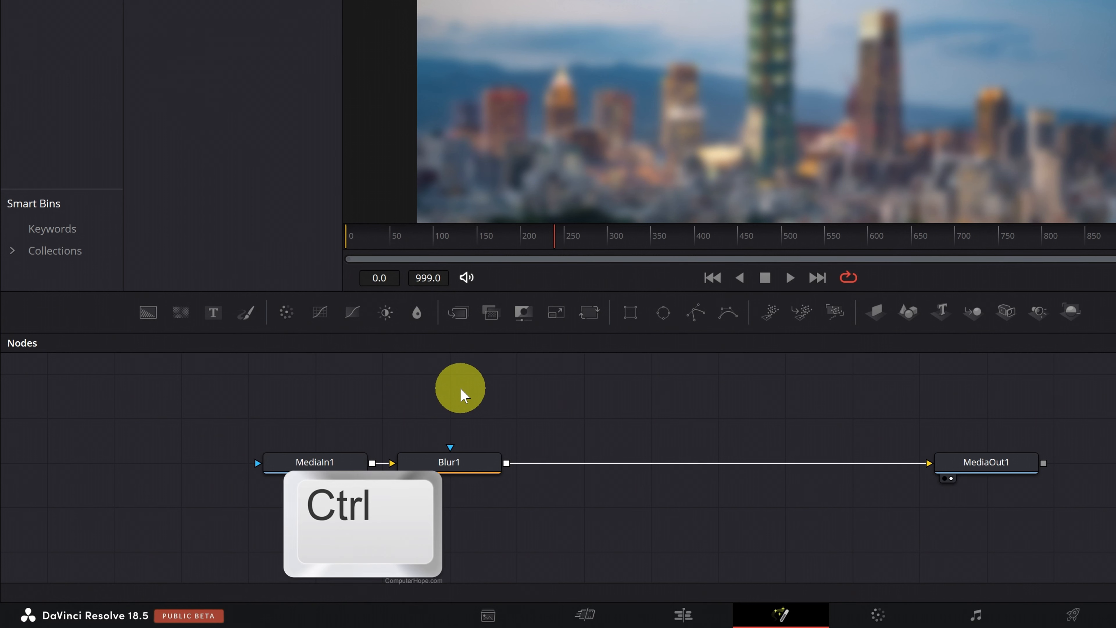
{"action": "key", "text": "ctrl+v"}
{"action": "left_click_drag", "start_coordinate": [496, 398], "coordinate": [631, 398]}
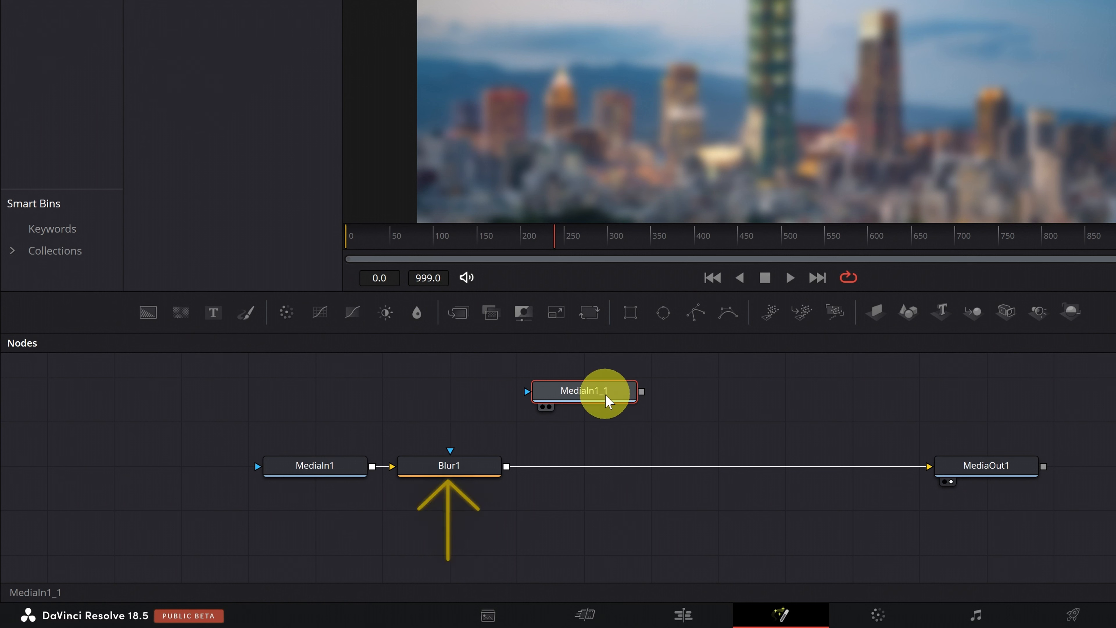
- Merge the duplicated MediaIn1_1 over Blur1's output and attach a Polygon mask node to MediaIn1_1
{"action": "left_click_drag", "start_coordinate": [641, 391], "coordinate": [506, 466]}
{"action": "scroll", "coordinate": [724, 434], "scroll_direction": "down", "scroll_amount": 3}
{"action": "left_click_drag", "start_coordinate": [733, 429], "coordinate": [679, 452]}
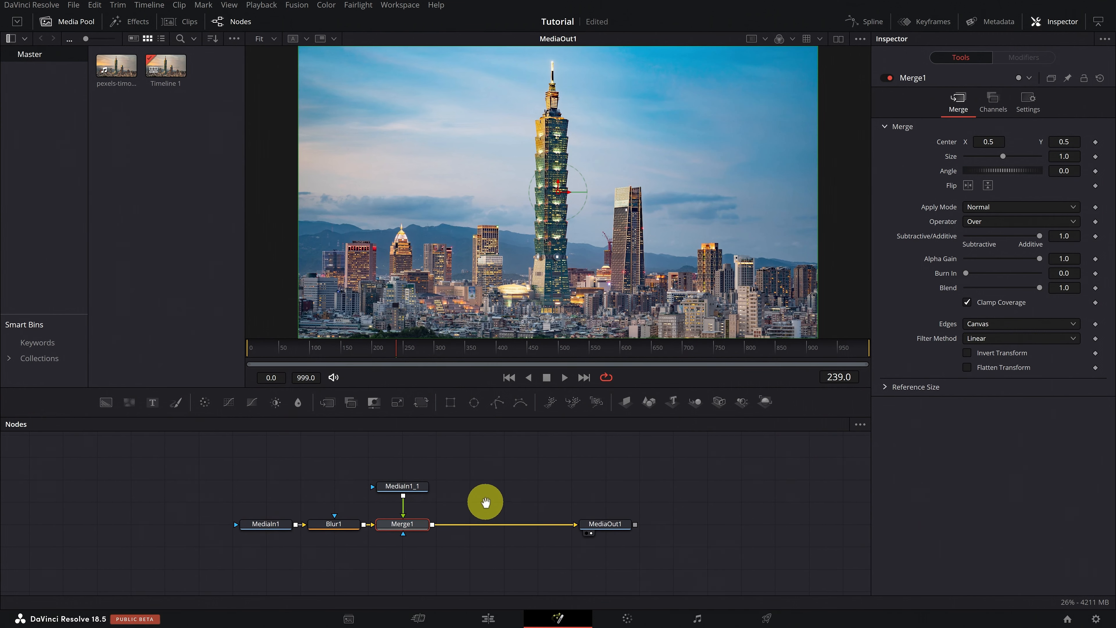
{"action": "left_click_drag", "start_coordinate": [485, 502], "coordinate": [486, 500]}
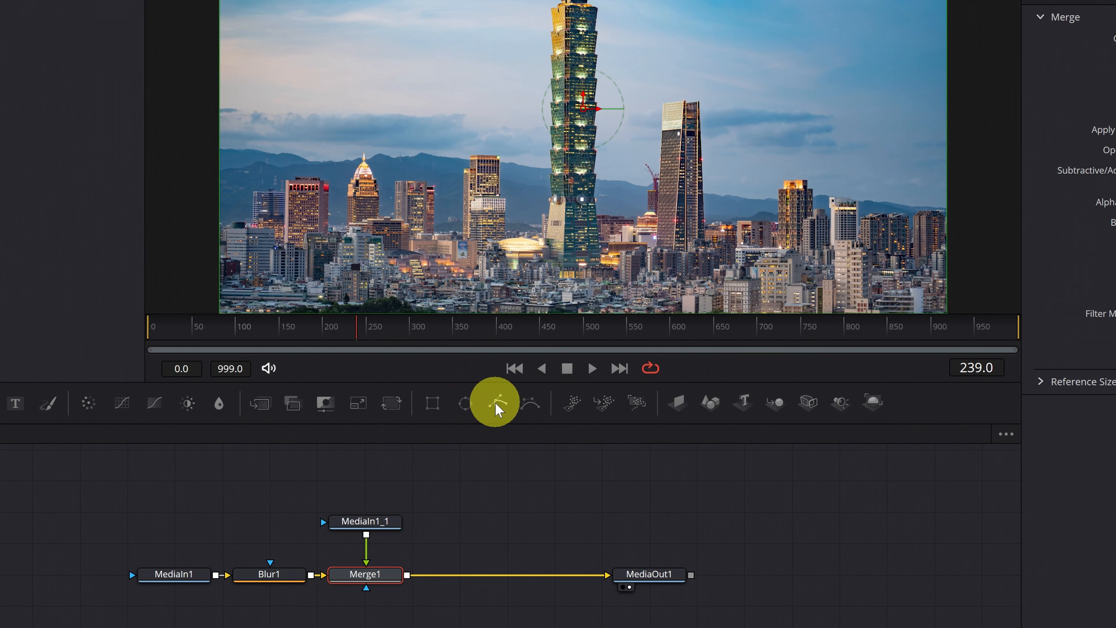
{"action": "mouse_move", "coordinate": [498, 411]}
{"action": "left_mouse_down"}
{"action": "mouse_move", "coordinate": [368, 479]}
{"action": "mouse_move", "coordinate": [366, 522]}
{"action": "mouse_move", "coordinate": [366, 484]}
{"action": "left_mouse_up"}
- Try a closed four-point mask across the lower part of the tall tower and undo it
{"action": "left_click", "coordinate": [486, 196]}
{"action": "left_click", "coordinate": [615, 256]}
{"action": "left_click", "coordinate": [713, 158]}
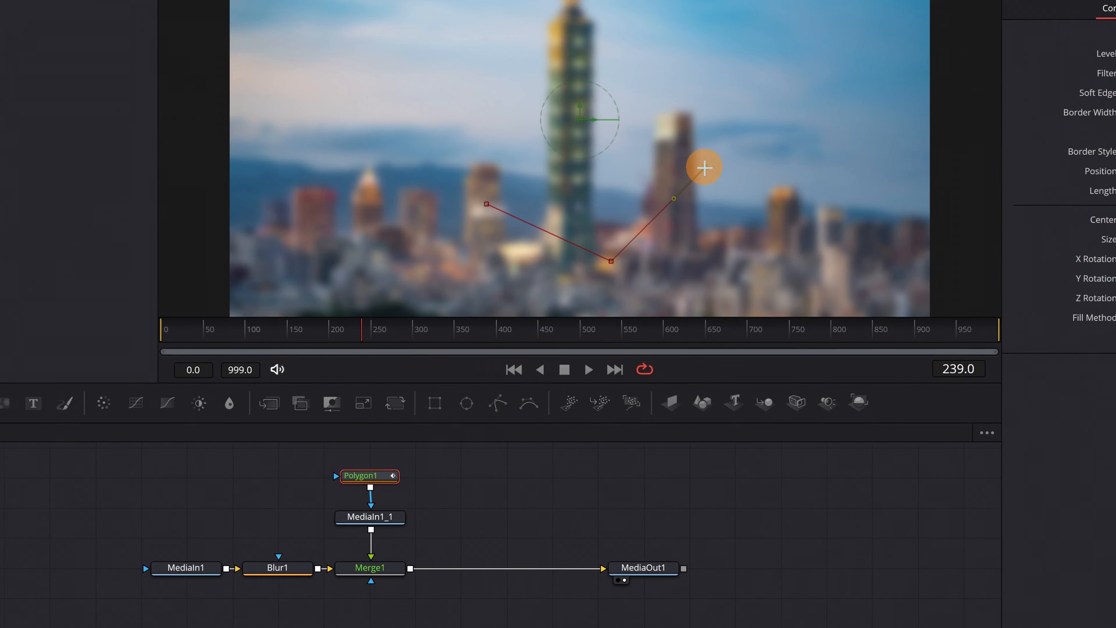
{"action": "left_click", "coordinate": [512, 113]}
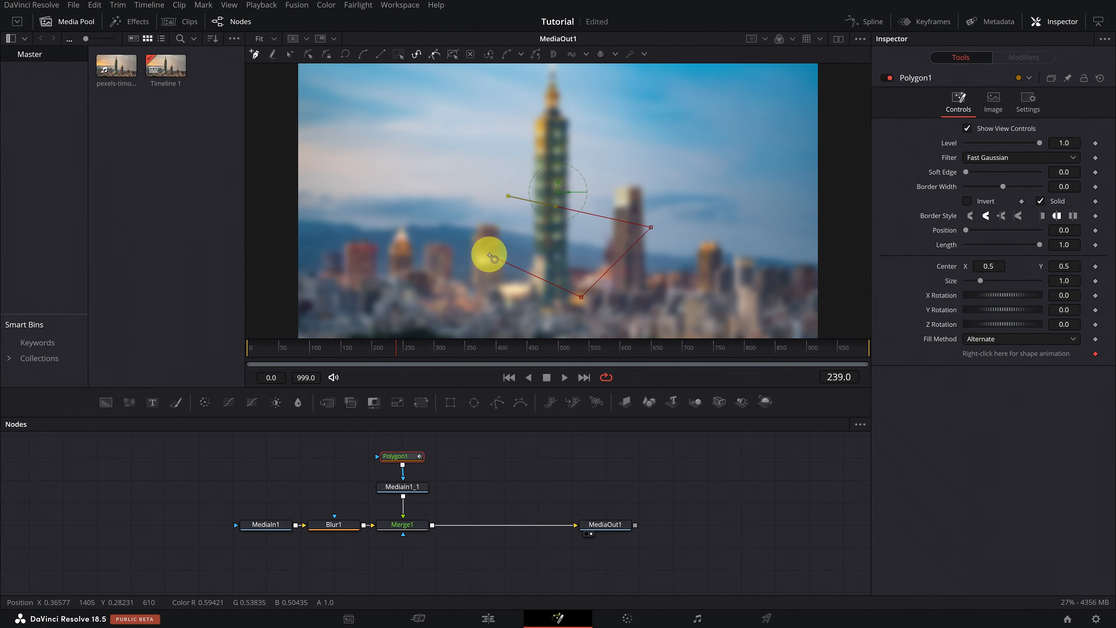
{"action": "left_click", "coordinate": [491, 257]}
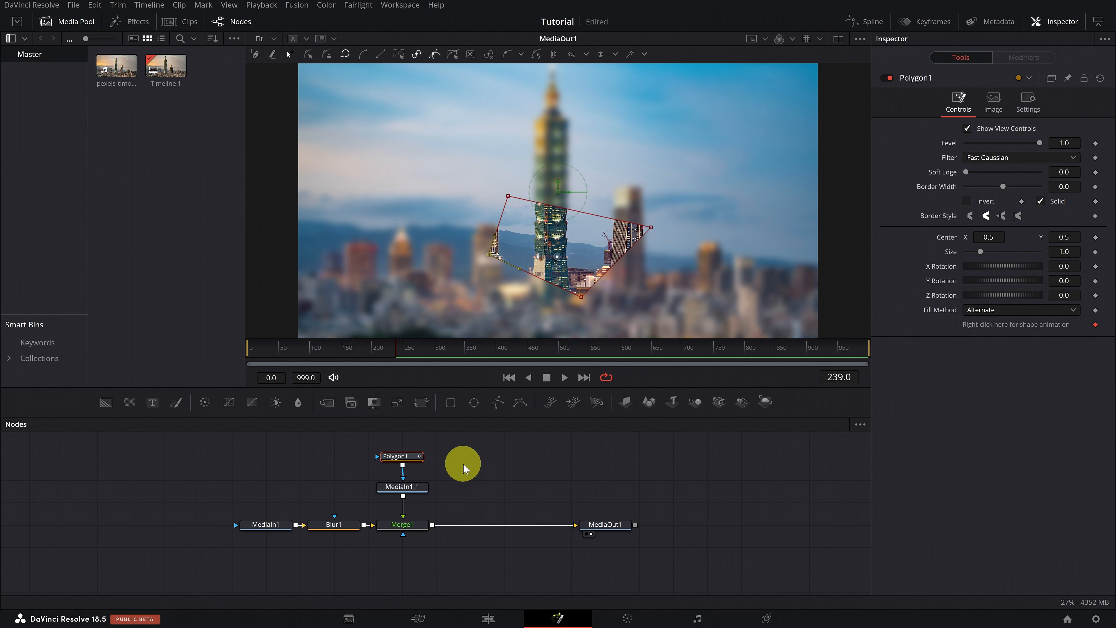
{"action": "key", "text": "ctrl+z"}
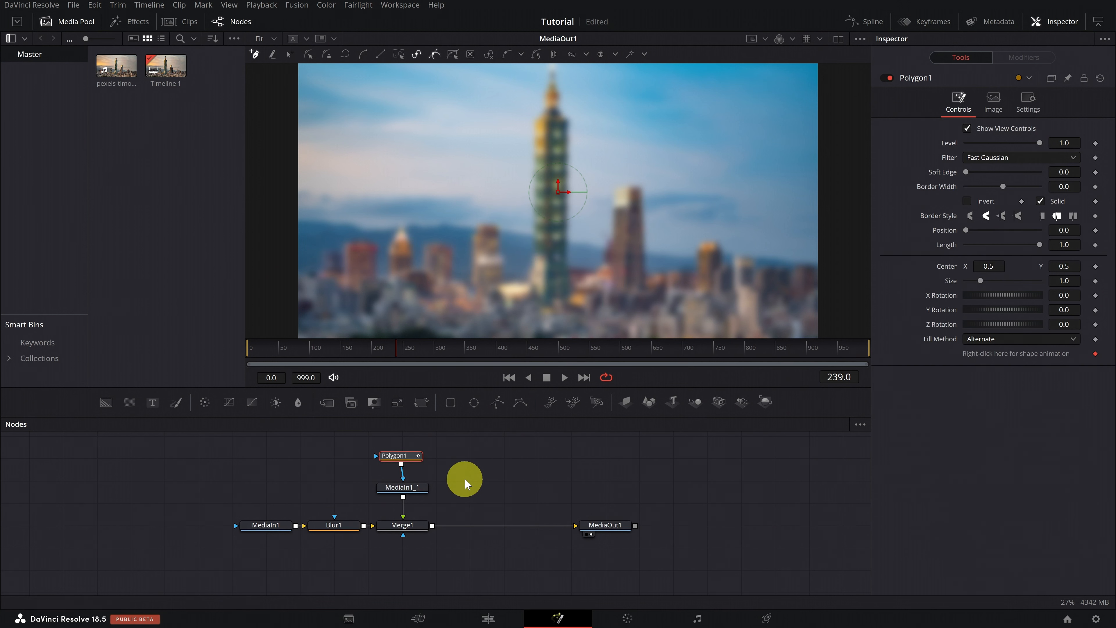
- Disable the Polygon1 mask and paste nine copies of the Merge1, MediaIn1_1 and Polygon1 group
{"action": "key", "text": "ctrl+p"}
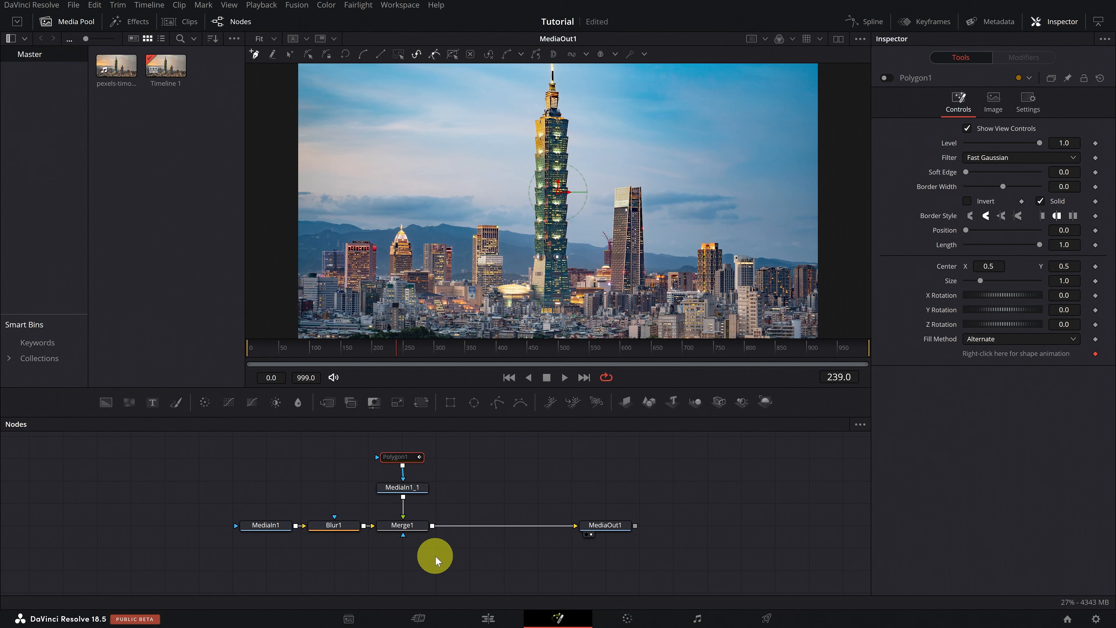
{"action": "left_click_drag", "start_coordinate": [435, 555], "coordinate": [393, 443]}
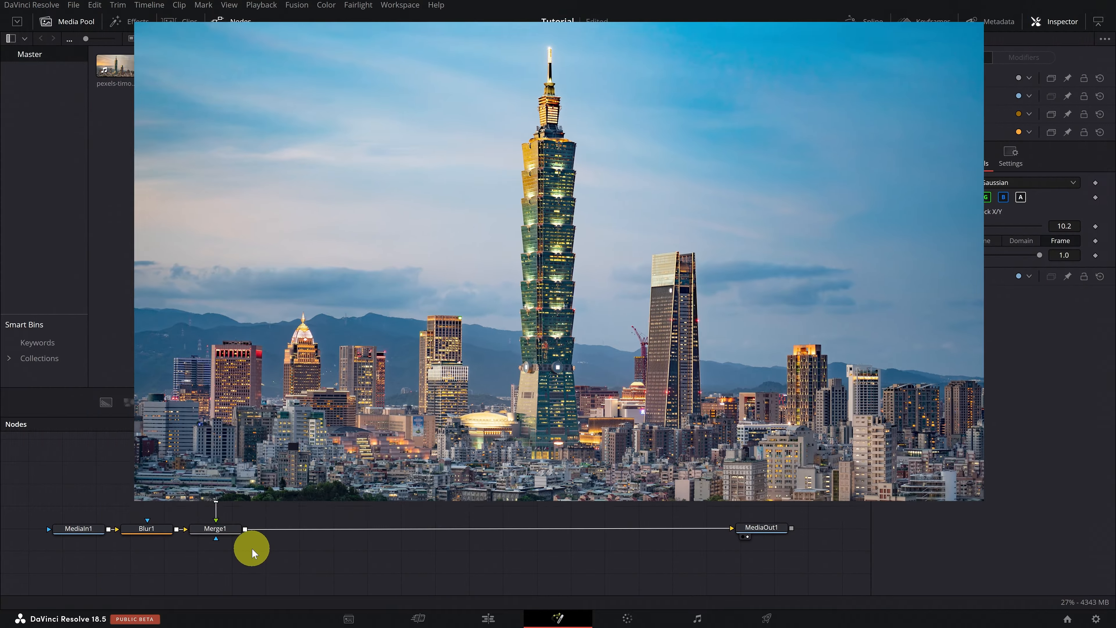
{"action": "left_click_drag", "start_coordinate": [252, 550], "coordinate": [196, 449]}
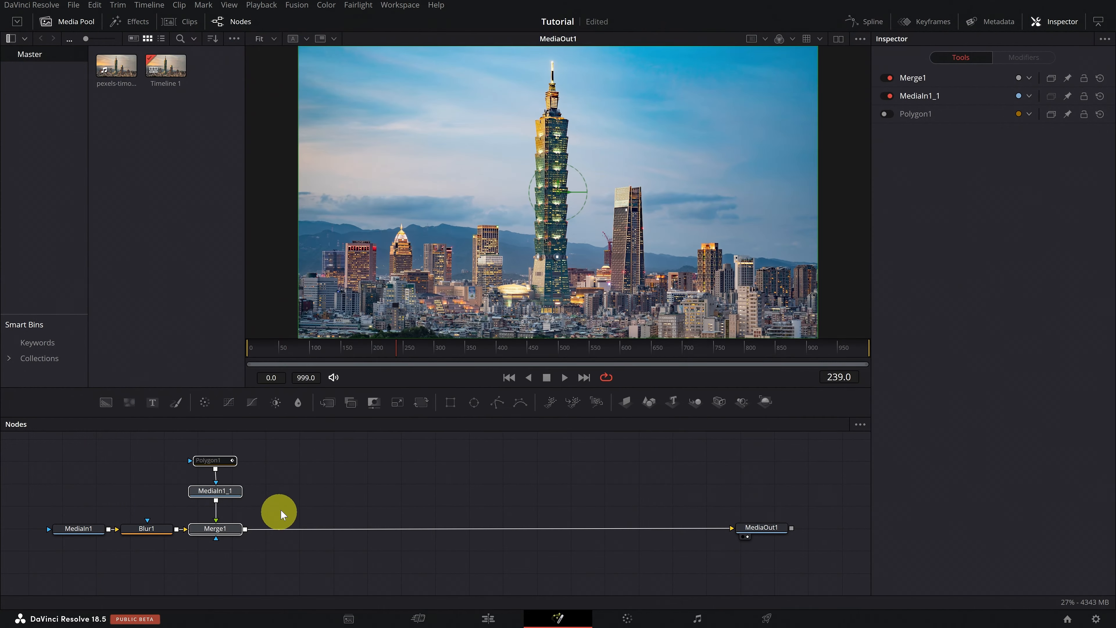
{"action": "key", "text": "ctrl+c"}
{"action": "left_click", "coordinate": [290, 496]}
{"action": "key", "text": "ctrl+v"}
{"action": "key", "text": "ctrl+v"}
{"action": "key", "text": "ctrl+v"}
{"action": "key", "text": "ctrl+v"}
{"action": "key", "text": "ctrl+v"}
{"action": "key", "text": "ctrl+v"}
{"action": "key", "text": "ctrl+v"}
{"action": "key", "text": "ctrl+v"}
{"action": "key", "text": "ctrl+v"}
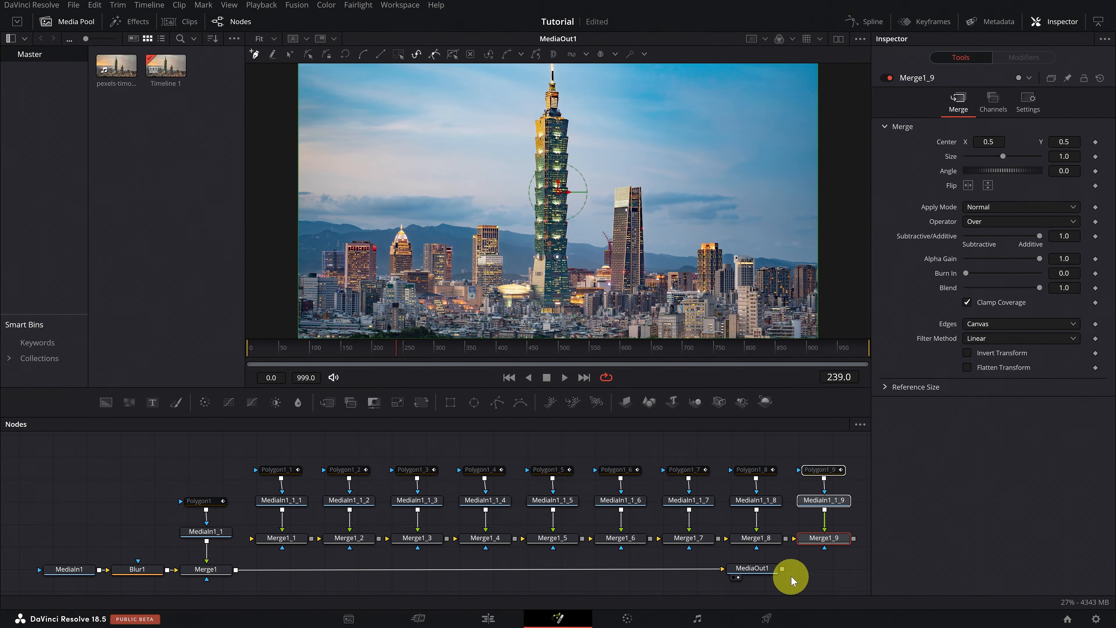
- Move MediaOut1 beyond the copied groups and insert the Merge1_1 group into the connection after Merge1
{"action": "left_click_drag", "start_coordinate": [766, 573], "coordinate": [825, 556]}
{"action": "left_click_drag", "start_coordinate": [417, 564], "coordinate": [483, 573]}
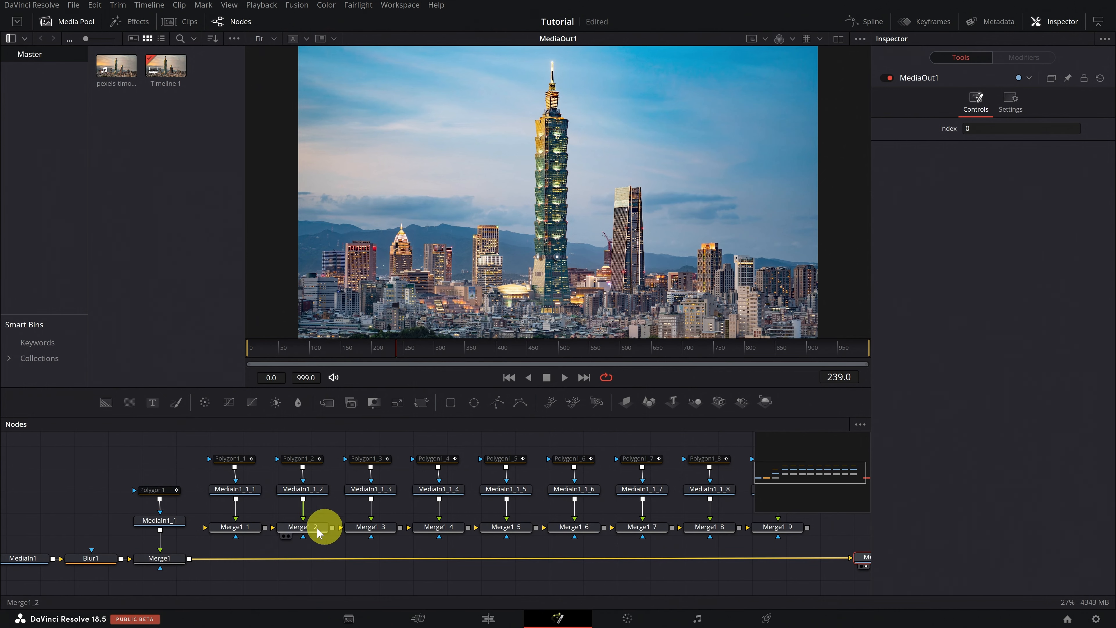
{"action": "left_click_drag", "start_coordinate": [259, 541], "coordinate": [225, 439]}
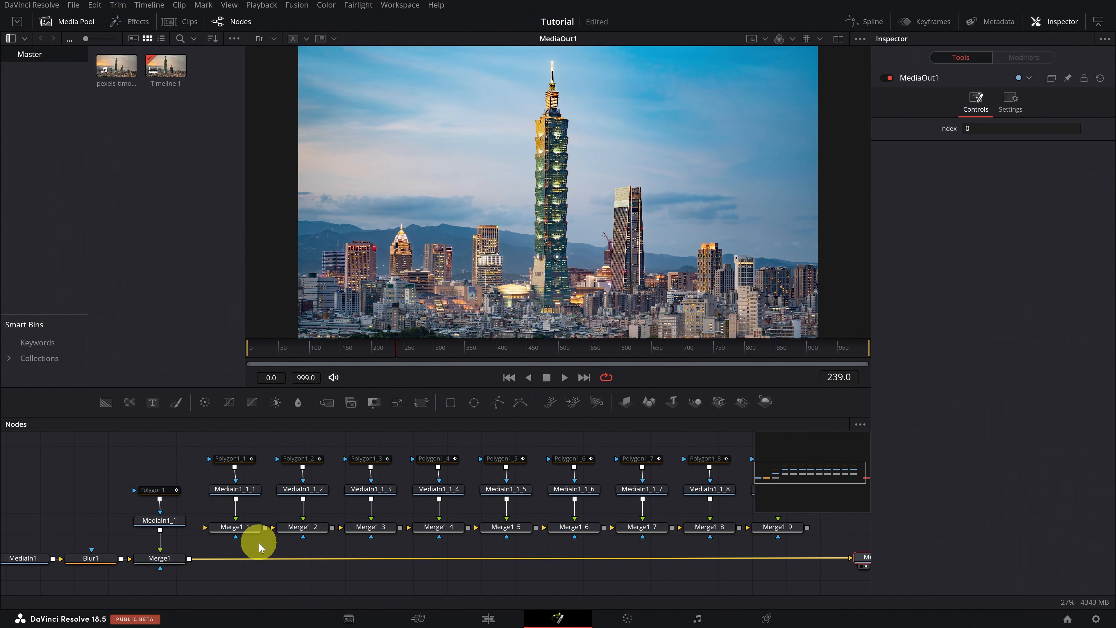
{"action": "left_click", "coordinate": [288, 500]}
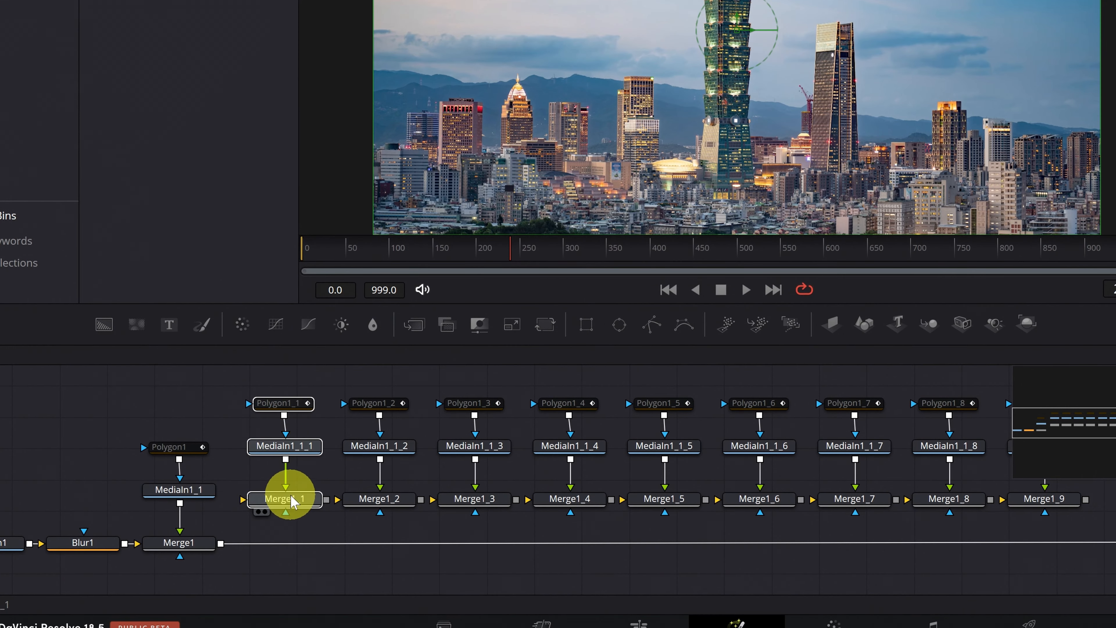
{"action": "mouse_move", "coordinate": [291, 505]}
{"action": "left_mouse_down"}
{"action": "mouse_move", "coordinate": [285, 551]}
{"action": "mouse_move", "coordinate": [285, 542]}
{"action": "left_mouse_up"}
- Insert the remaining copied groups, starting with Merge1_2, in sequence into the connection between Merge1_1 and MediaOut1
{"action": "left_click_drag", "start_coordinate": [388, 529], "coordinate": [372, 392]}
{"action": "left_click_drag", "start_coordinate": [380, 497], "coordinate": [379, 536]}
{"action": "left_click_drag", "start_coordinate": [504, 524], "coordinate": [466, 400]}
{"action": "left_click_drag", "start_coordinate": [483, 497], "coordinate": [481, 534]}
{"action": "left_click_drag", "start_coordinate": [602, 521], "coordinate": [553, 395]}
{"action": "left_click_drag", "start_coordinate": [579, 502], "coordinate": [579, 537]}
{"action": "left_click_drag", "start_coordinate": [694, 522], "coordinate": [649, 396]}
{"action": "left_click_drag", "start_coordinate": [678, 503], "coordinate": [678, 538]}
{"action": "left_click_drag", "start_coordinate": [790, 521], "coordinate": [745, 395]}
{"action": "left_click_drag", "start_coordinate": [771, 506], "coordinate": [771, 518]}
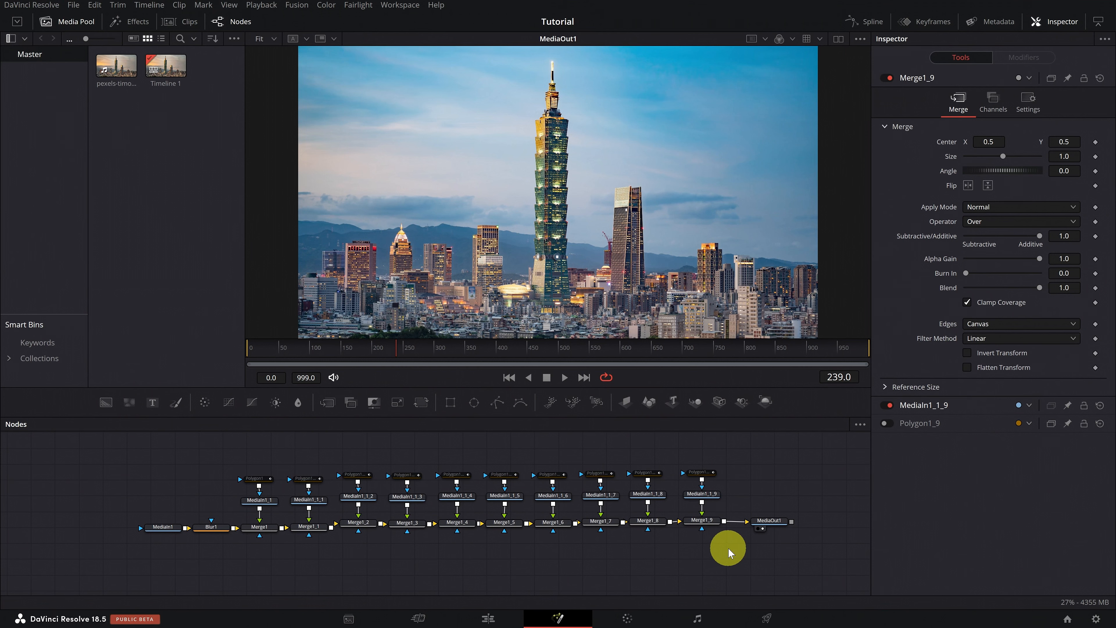
- Rename the last merge node before MediaOut1, Merge1_9, as BASE
{"action": "left_click", "coordinate": [705, 523]}
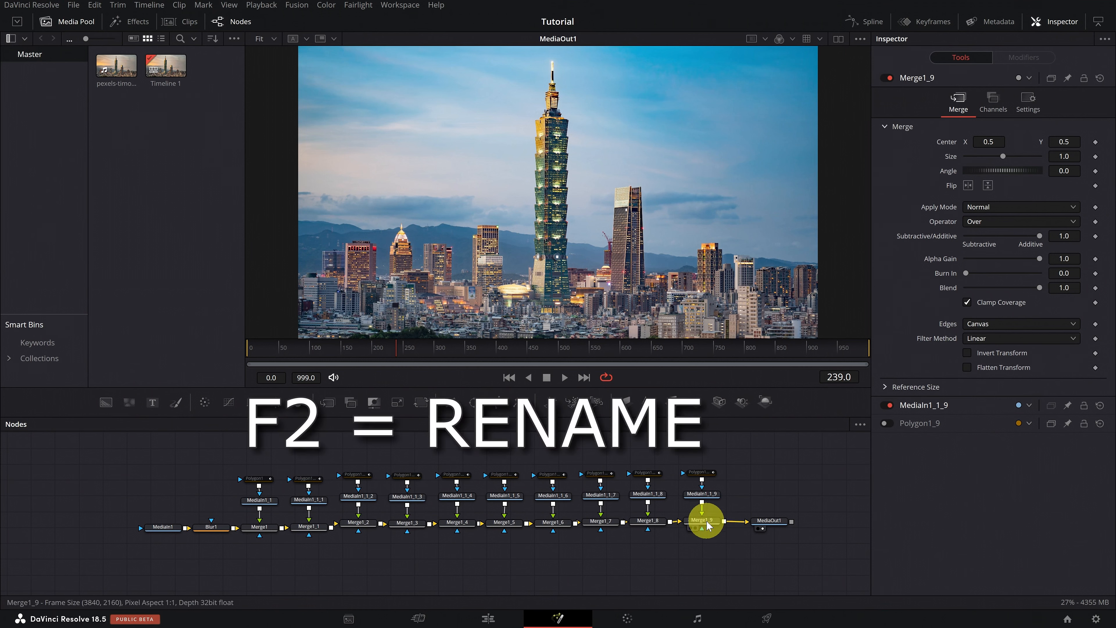
{"action": "key", "text": "F2"}
{"action": "type", "text": "BASE"}
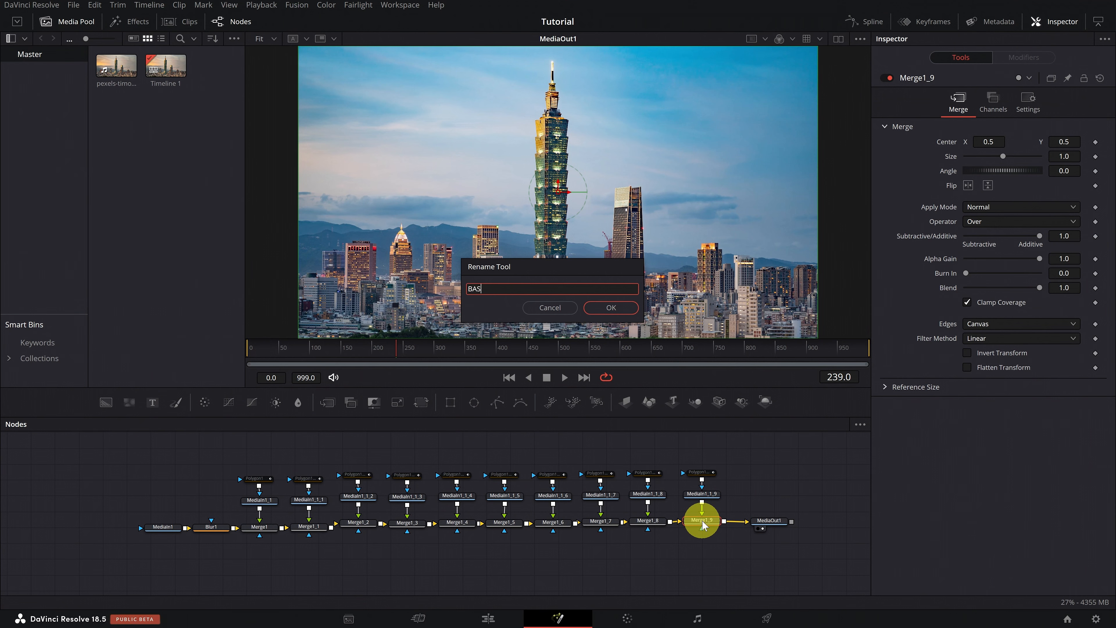
{"action": "key", "text": "Return"}
- Rename Merge1_8 as FLOOR1 and Merge1_7 as FLOOR2, and select Merge1_6
{"action": "left_click", "coordinate": [649, 523]}
{"action": "key", "text": "F2"}
{"action": "type", "text": "FLOOR1"}
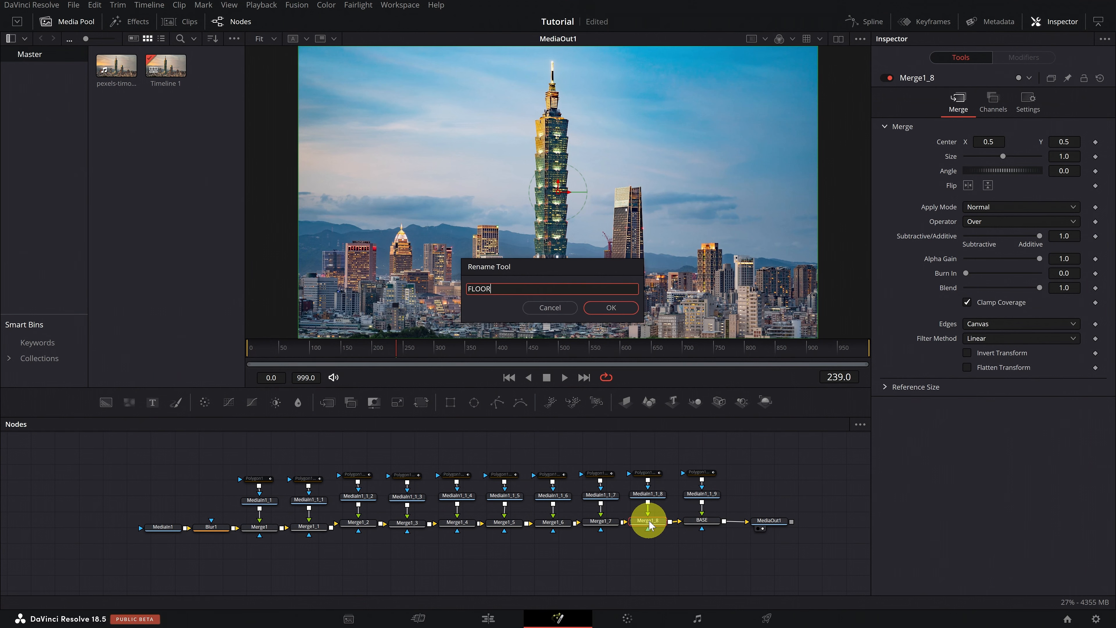
{"action": "key", "text": "Return"}
{"action": "left_click", "coordinate": [606, 521]}
{"action": "key", "text": "F2"}
{"action": "type", "text": "FLOOR2"}
{"action": "key", "text": "Return"}
{"action": "left_click", "coordinate": [558, 522]}
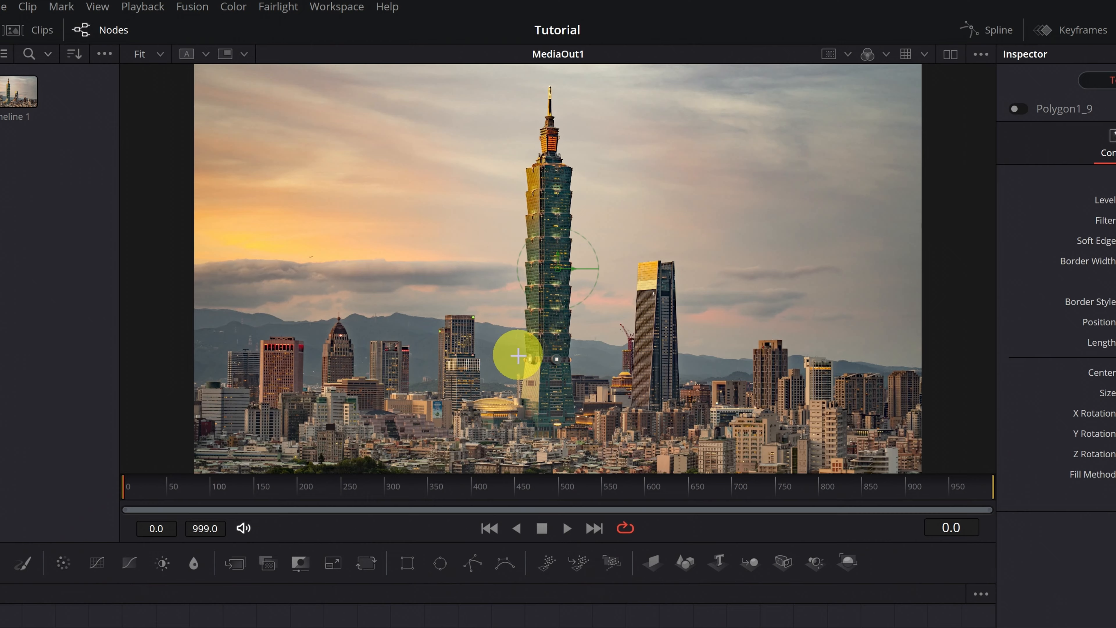
- Start the Polygon1_9 mask at the tower's left ledge above its base, placing points along the small ornament and into its inner corner
{"action": "left_click_drag", "start_coordinate": [529, 253], "coordinate": [555, 287]}
{"action": "left_click_drag", "start_coordinate": [553, 402], "coordinate": [479, 342]}
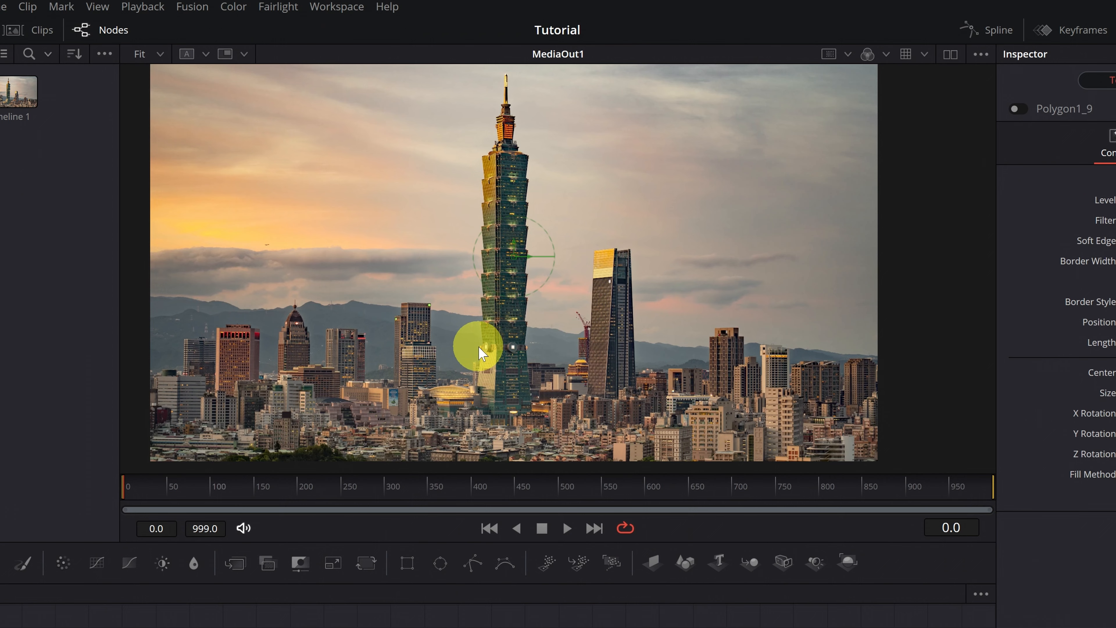
{"action": "scroll", "coordinate": [478, 347], "scroll_direction": "up", "scroll_amount": 10}
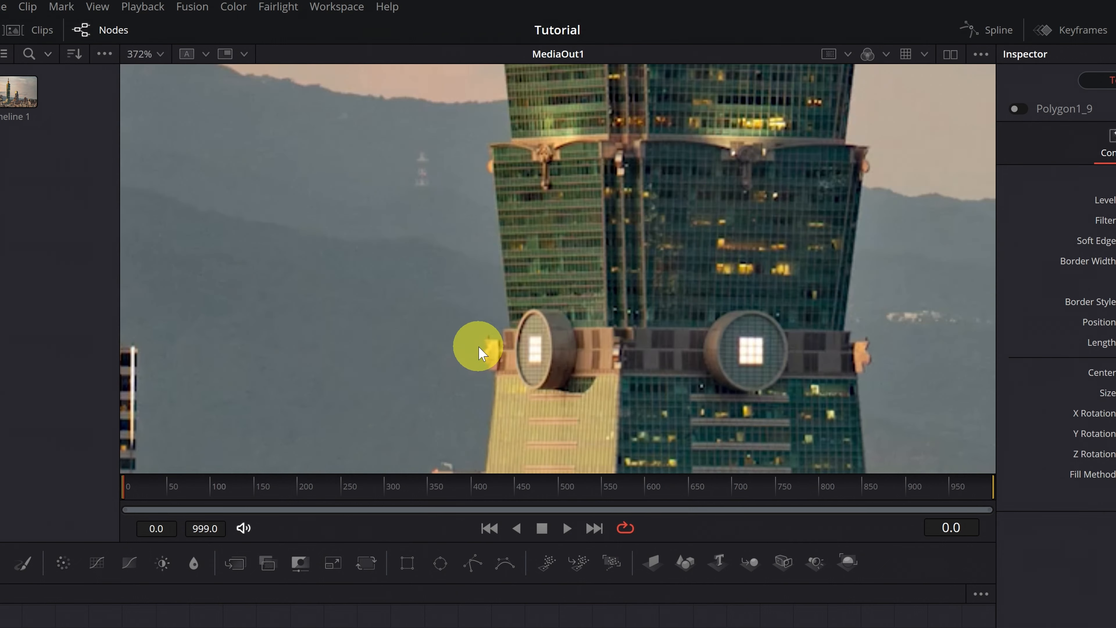
{"action": "scroll", "coordinate": [483, 337], "scroll_direction": "down", "scroll_amount": 3}
{"action": "scroll", "coordinate": [486, 339], "scroll_direction": "up", "scroll_amount": 11}
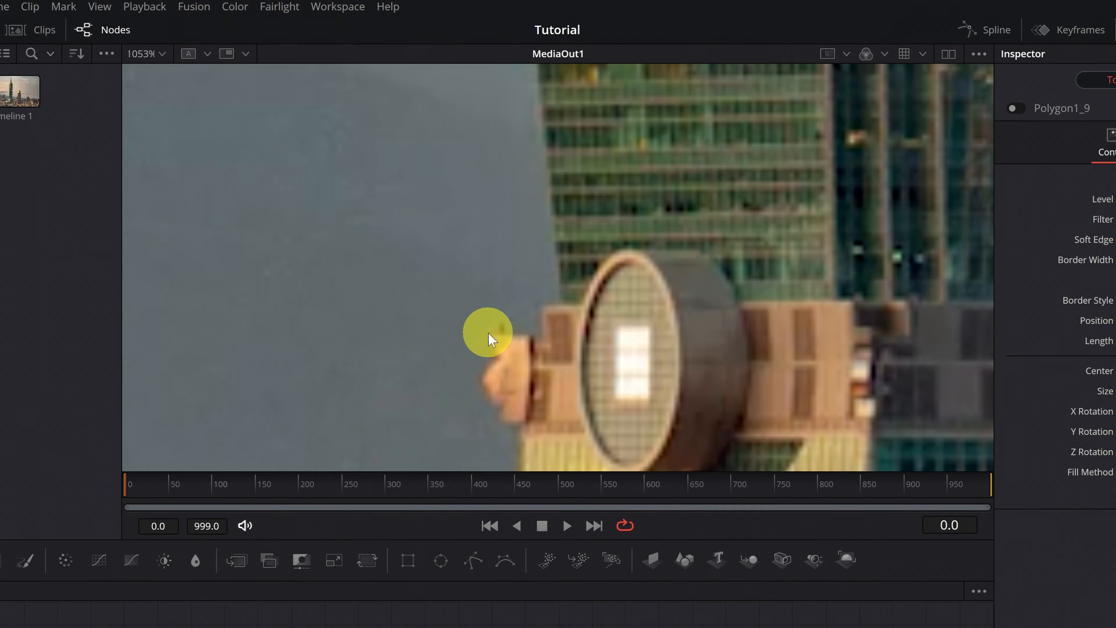
{"action": "left_click_drag", "start_coordinate": [570, 233], "coordinate": [550, 245]}
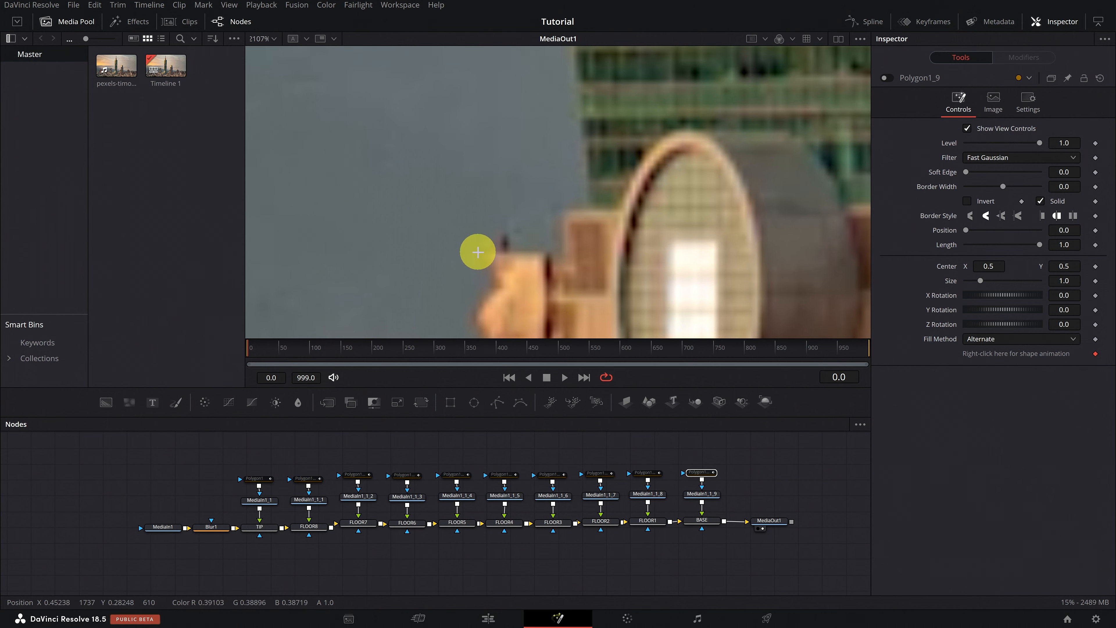
{"action": "left_click", "coordinate": [485, 249]}
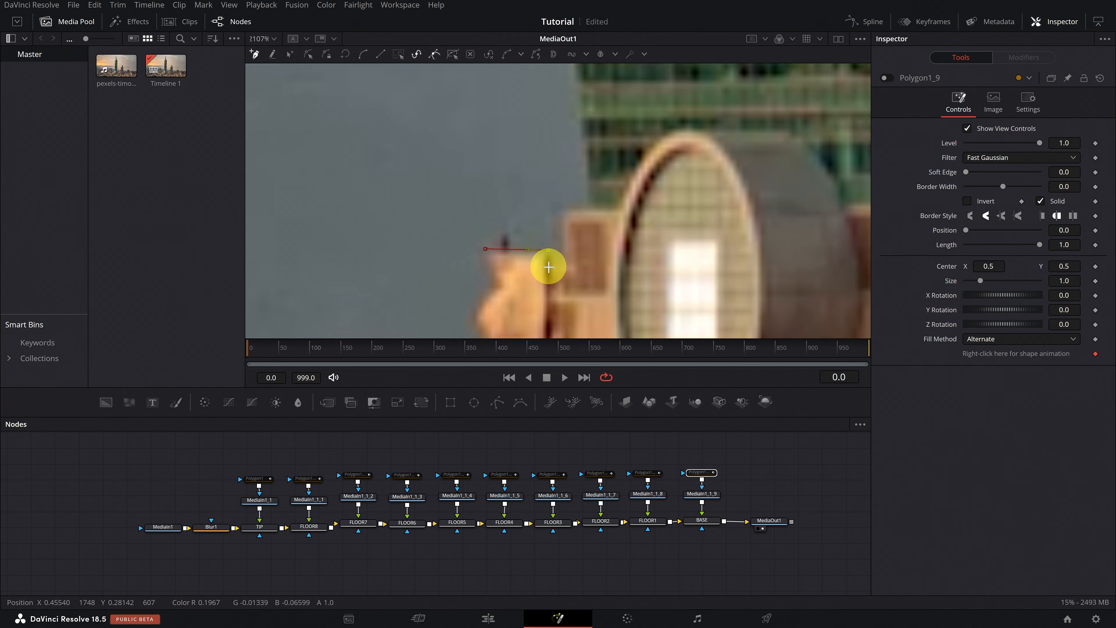
{"action": "left_click", "coordinate": [549, 249]}
{"action": "left_click", "coordinate": [550, 267]}
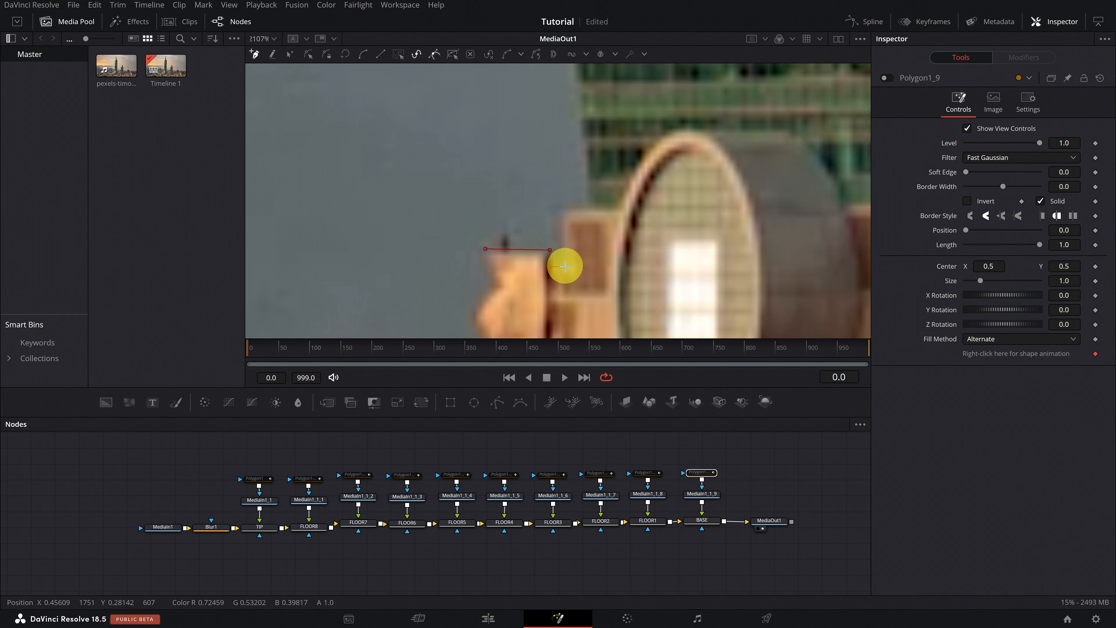
{"action": "left_click", "coordinate": [565, 266]}
{"action": "left_click", "coordinate": [550, 250]}
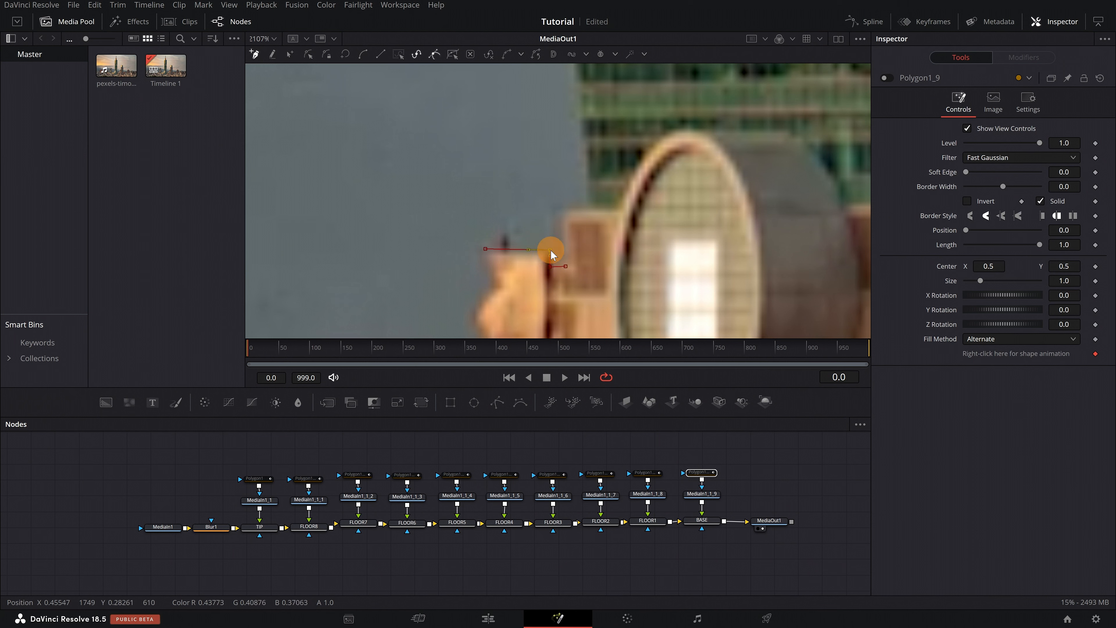
- Continue the Polygon1_9 mask around the small block beside the corner and curve it along the round emblem's edge to its top
{"action": "left_click", "coordinate": [564, 212]}
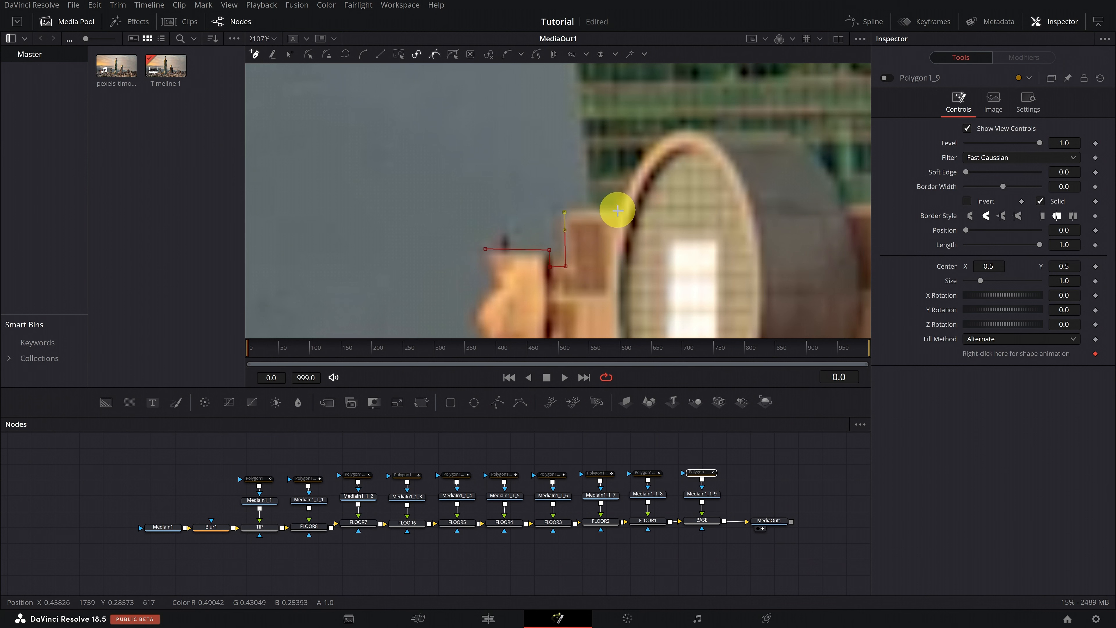
{"action": "left_click", "coordinate": [618, 210]}
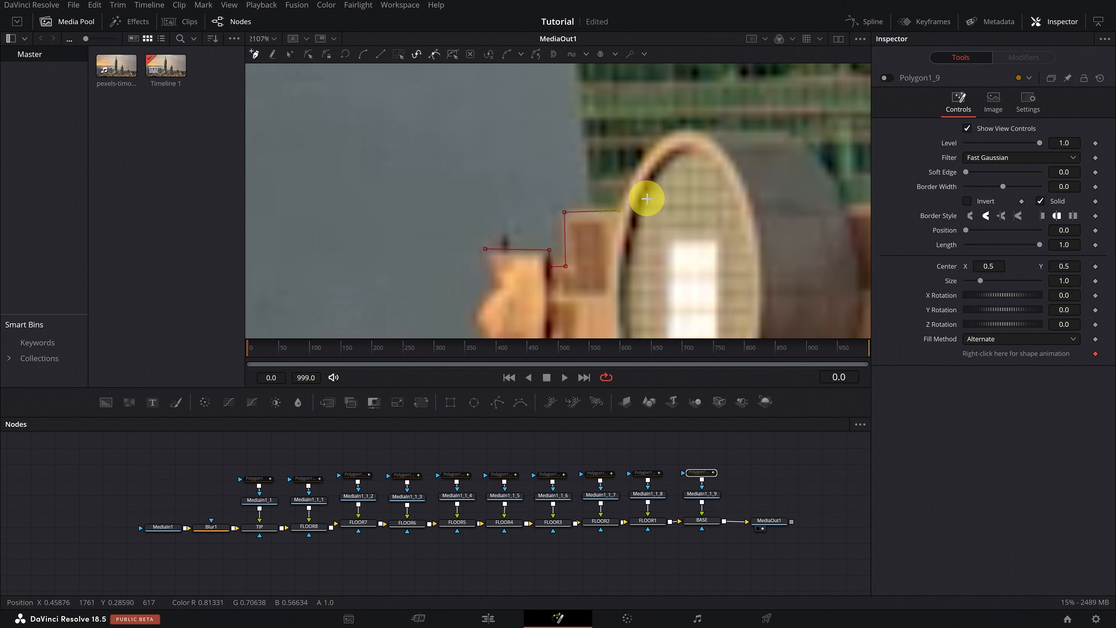
{"action": "left_click", "coordinate": [689, 129]}
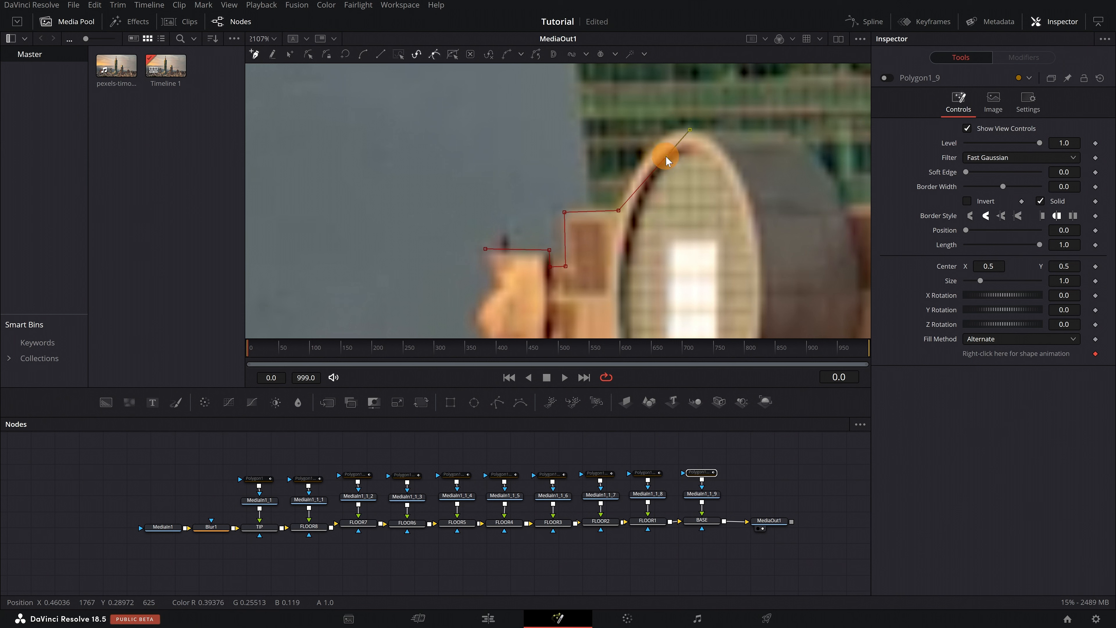
{"action": "left_click", "coordinate": [619, 209]}
{"action": "left_click_drag", "start_coordinate": [633, 180], "coordinate": [621, 209]}
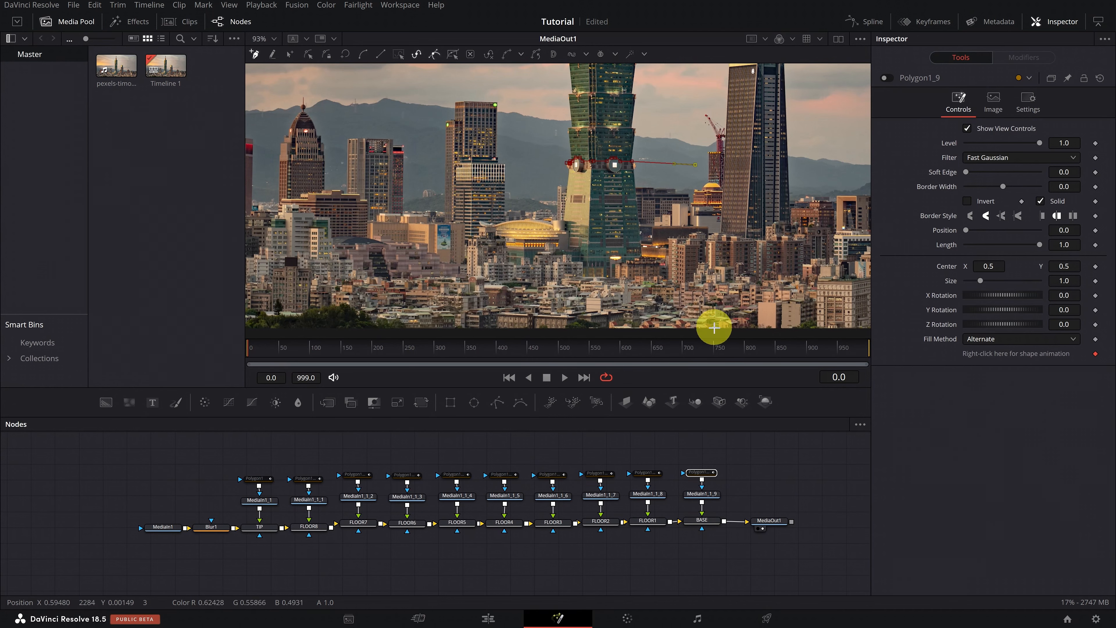
- Extend the Polygon1_9 mask around the tower base down to the footage's lower edge and close it at its starting point
{"action": "left_click", "coordinate": [712, 327]}
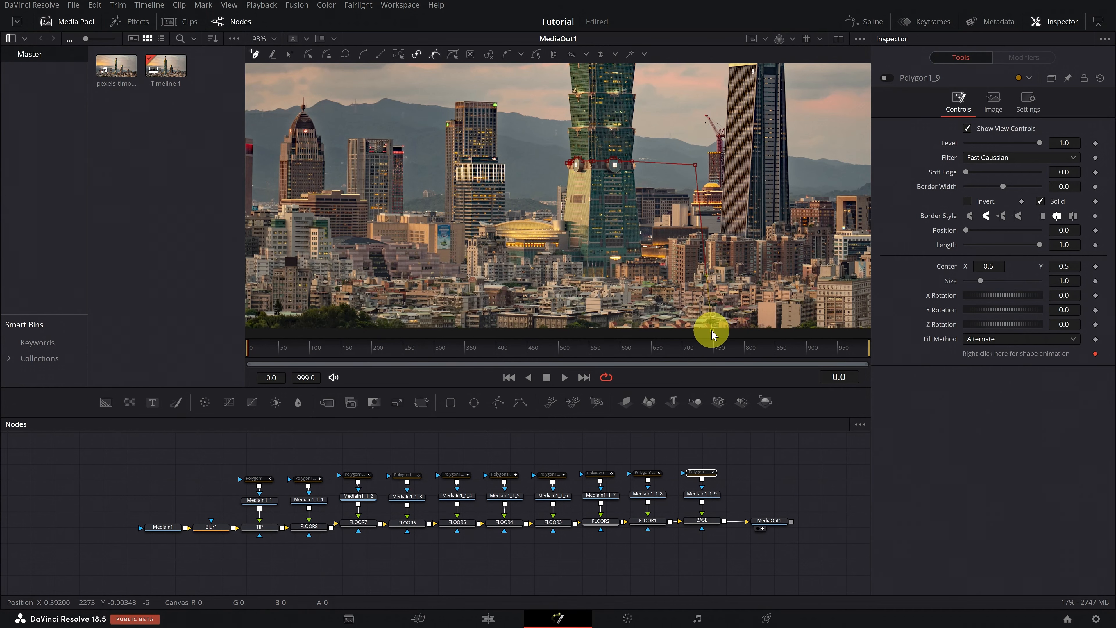
{"action": "left_click", "coordinate": [508, 331]}
{"action": "left_click", "coordinate": [495, 171]}
{"action": "scroll", "coordinate": [561, 161], "scroll_direction": "up", "scroll_amount": 3}
{"action": "left_click", "coordinate": [587, 178]}
{"action": "scroll", "coordinate": [610, 192], "scroll_direction": "down", "scroll_amount": 3}
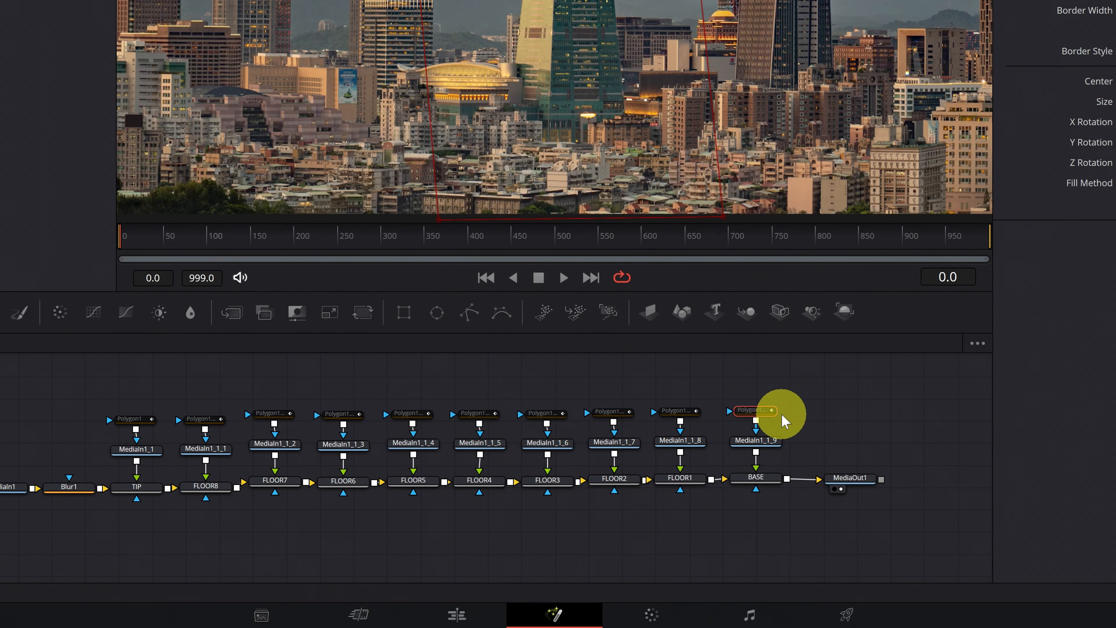
- Replace the polygon mask feeding MediaIn1_1_8 with a copy of the BASE section's polygon
{"action": "left_click", "coordinate": [714, 407]}
{"action": "left_click_drag", "start_coordinate": [697, 397], "coordinate": [680, 440]}
{"action": "key", "text": "Delete"}
{"action": "key", "text": "ctrl+v"}
- Reshape the copied Polygon1_9_1 mask around the first floor section, moving its outer points up to fit the ledge above
{"action": "scroll", "coordinate": [503, 157], "scroll_direction": "up", "scroll_amount": 5}
{"action": "left_click_drag", "start_coordinate": [403, 205], "coordinate": [583, 92]}
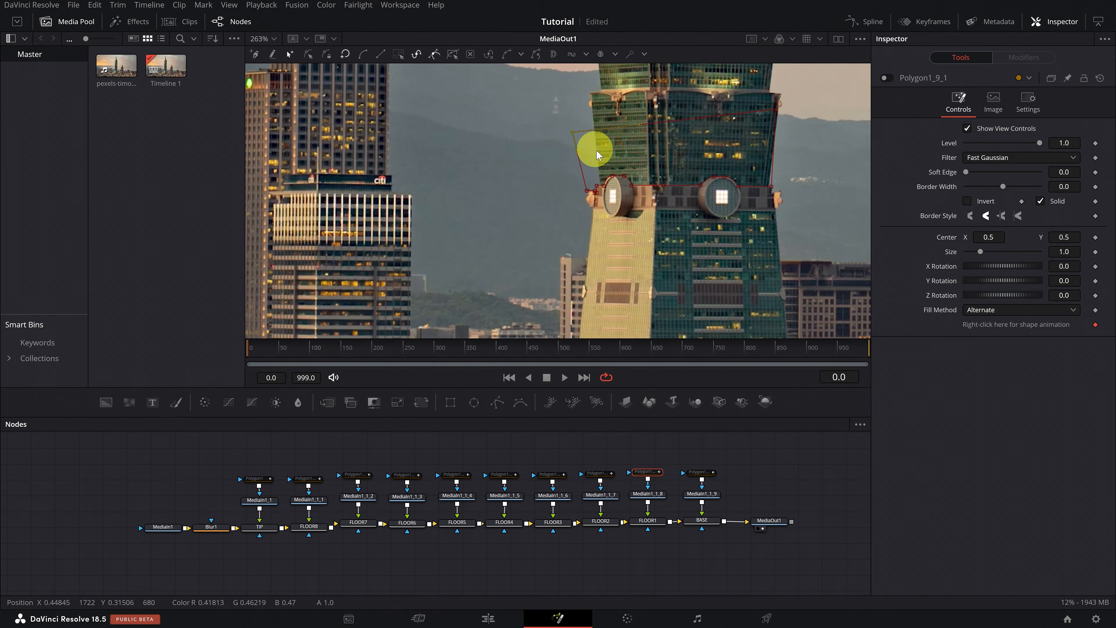
{"action": "scroll", "coordinate": [597, 154], "scroll_direction": "up", "scroll_amount": 3}
{"action": "left_click_drag", "start_coordinate": [664, 136], "coordinate": [448, 219]}
{"action": "left_click_drag", "start_coordinate": [745, 179], "coordinate": [742, 175]}
{"action": "left_click_drag", "start_coordinate": [470, 247], "coordinate": [589, 273]}
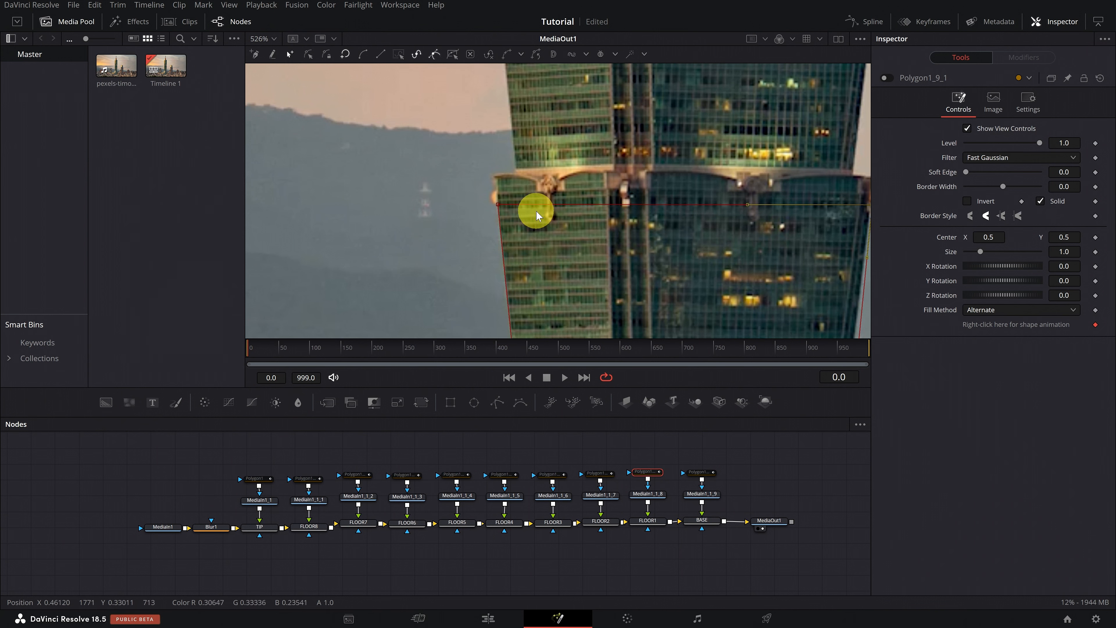
{"action": "scroll", "coordinate": [615, 207], "scroll_direction": "up", "scroll_amount": 3}
{"action": "left_click_drag", "start_coordinate": [615, 206], "coordinate": [516, 173]}
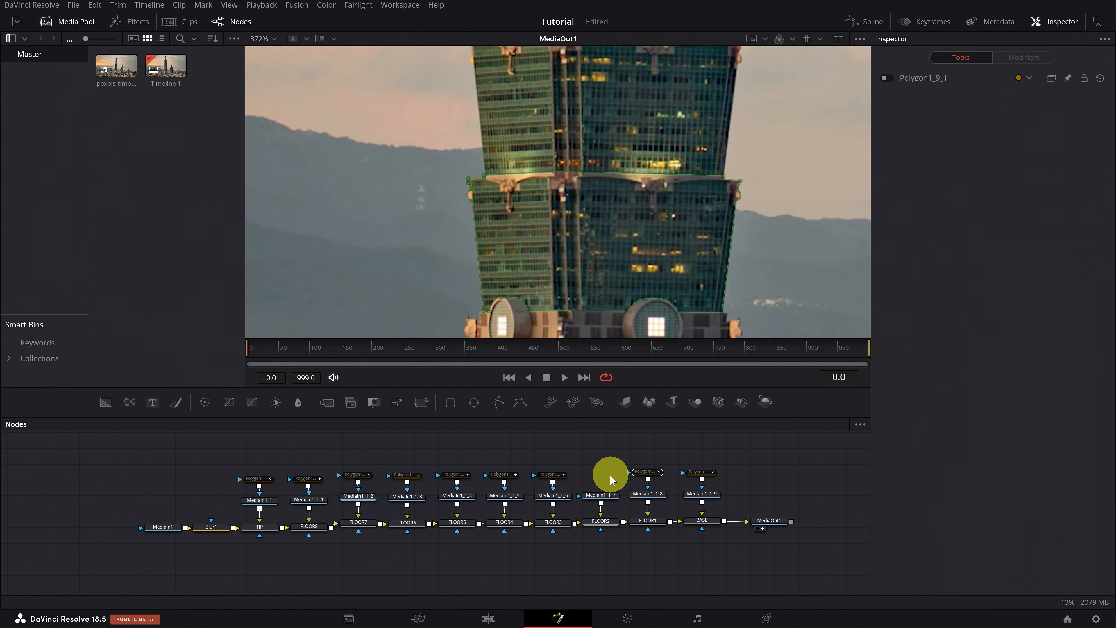
- Replace the mask on MediaIn1_1_7 with a copy of the FLOOR1 polygon and set its Center Y to 0.559
{"action": "key", "text": "ctrl+v"}
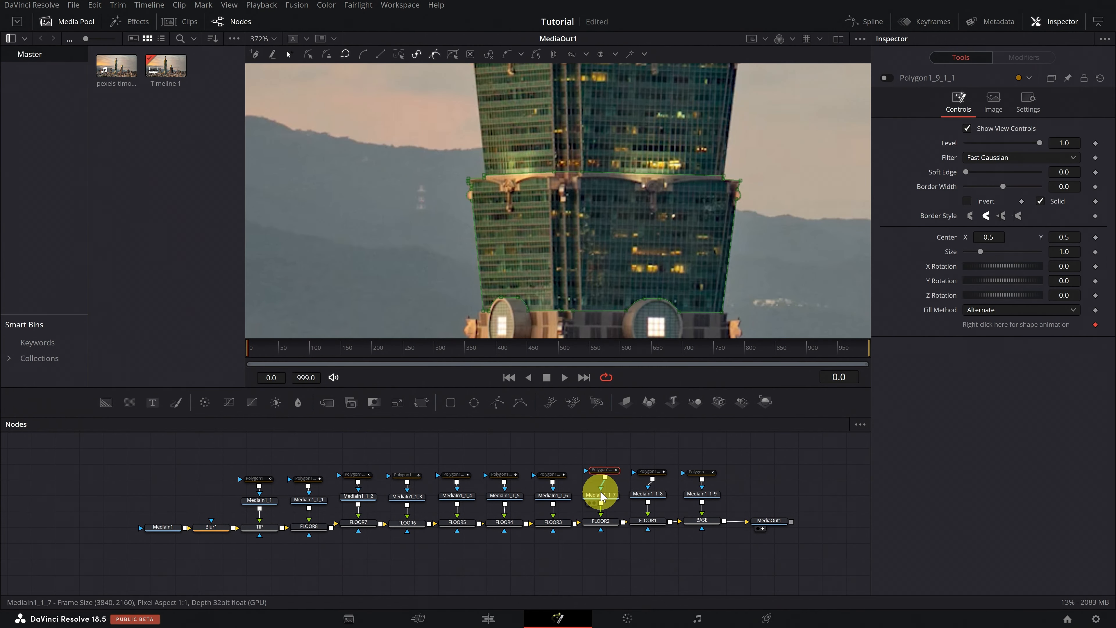
{"action": "left_click_drag", "start_coordinate": [1057, 238], "coordinate": [1094, 230]}
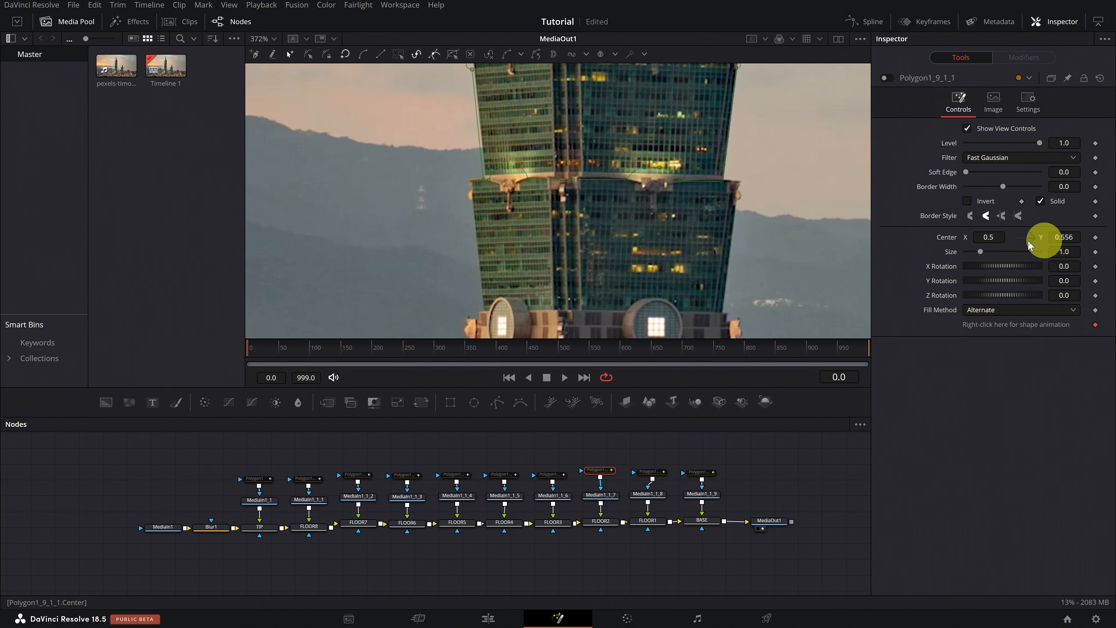
{"action": "left_click_drag", "start_coordinate": [800, 210], "coordinate": [777, 276]}
{"action": "left_click_drag", "start_coordinate": [1063, 237], "coordinate": [1063, 236]}
- Refit the Polygon1_9_1_1 mask to the second floor section by deleting surplus lower points and adjusting its side corners
{"action": "left_click", "coordinate": [510, 226]}
{"action": "left_click_drag", "start_coordinate": [465, 260], "coordinate": [466, 259]}
{"action": "key", "text": "Delete"}
{"action": "left_click_drag", "start_coordinate": [662, 218], "coordinate": [589, 259]}
{"action": "key", "text": "Delete"}
{"action": "left_click", "coordinate": [461, 245]}
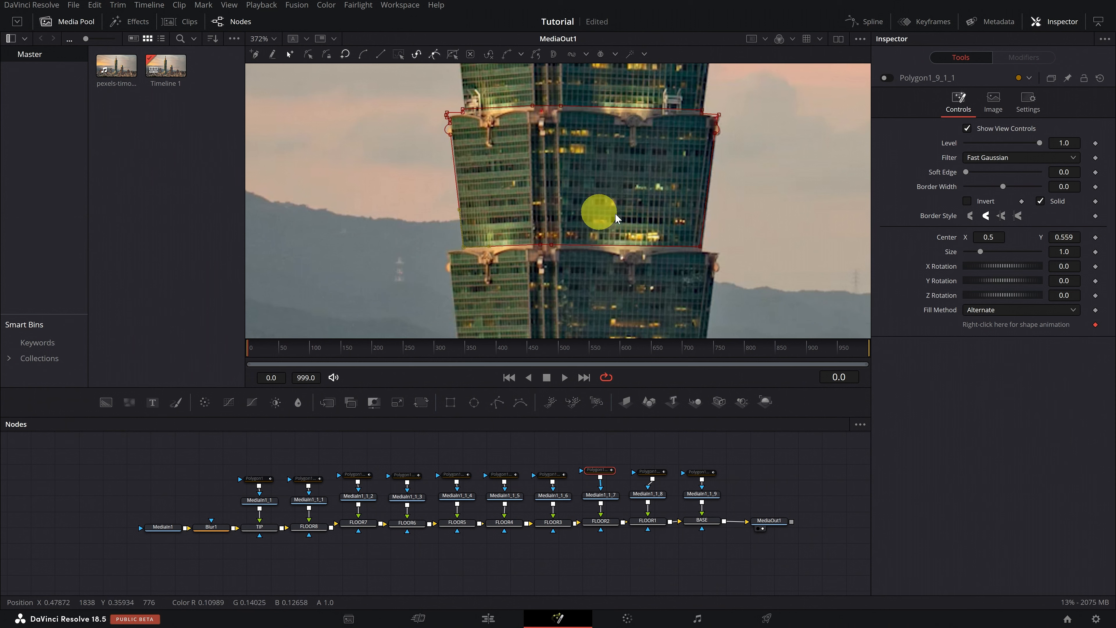
{"action": "left_click", "coordinate": [701, 248]}
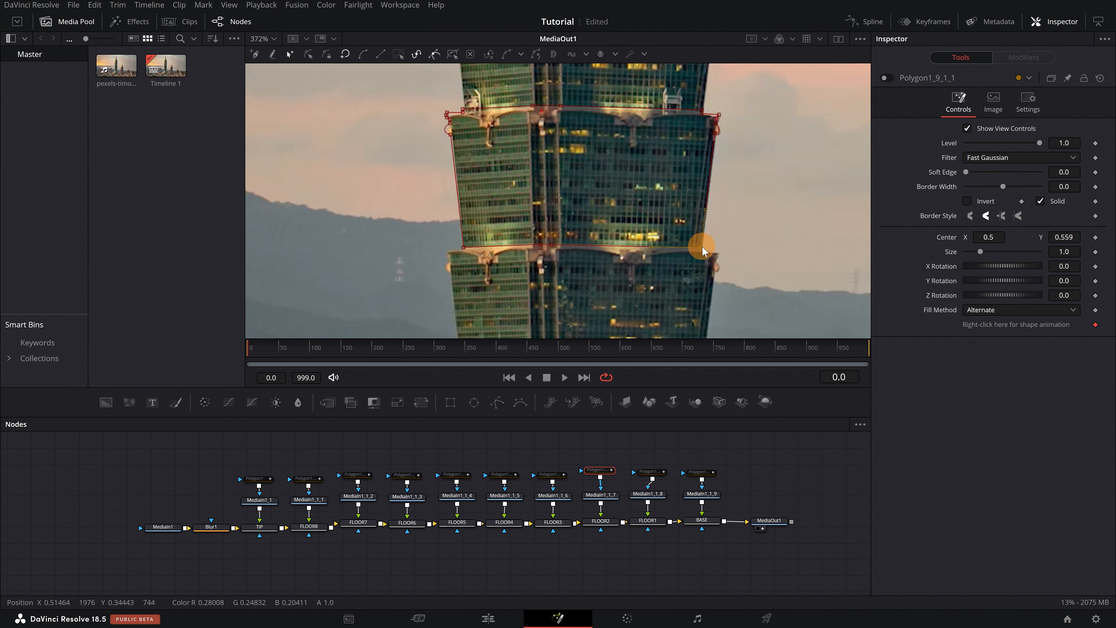
{"action": "left_click", "coordinate": [716, 137]}
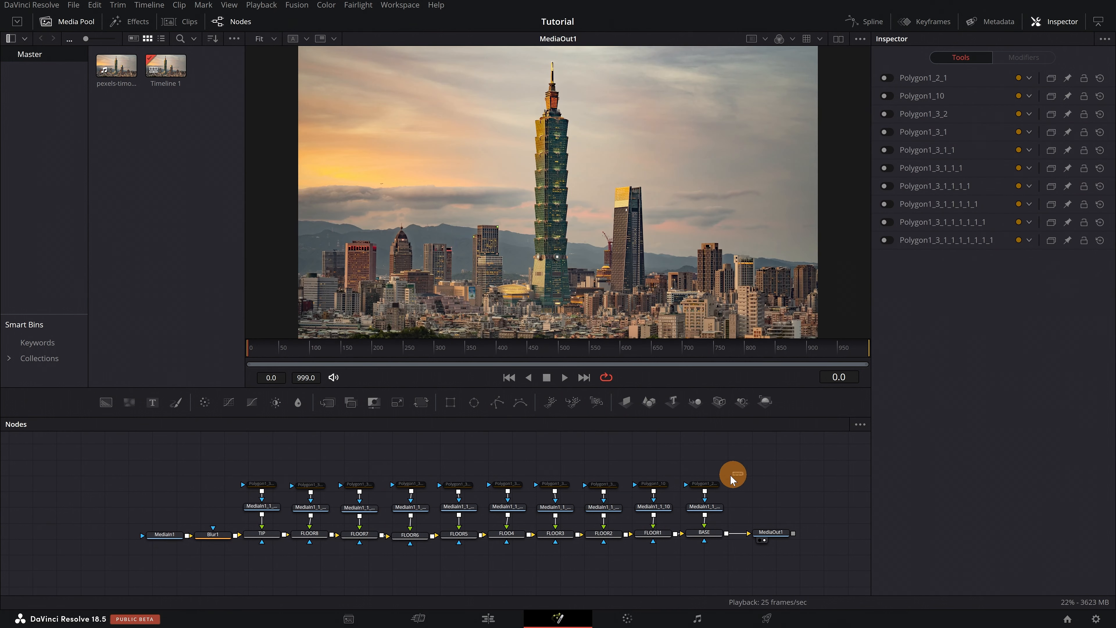
- Select all ten polygon mask nodes, enable each of them, and deselect the nodes
{"action": "left_click_drag", "start_coordinate": [743, 472], "coordinate": [234, 494]}
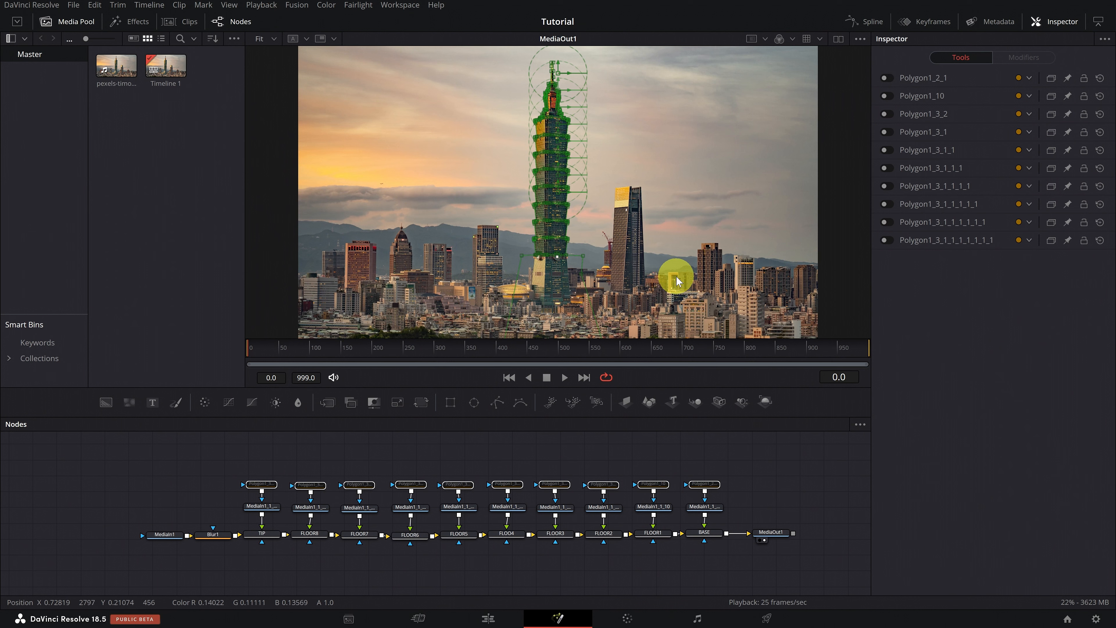
{"action": "left_click", "coordinate": [886, 78]}
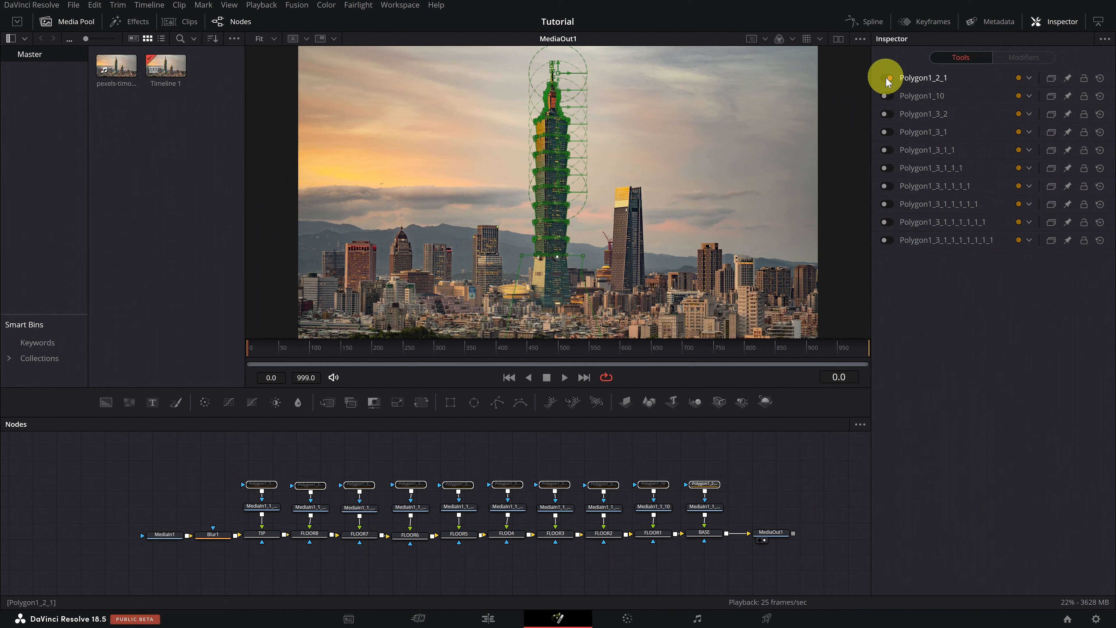
{"action": "left_click", "coordinate": [886, 97]}
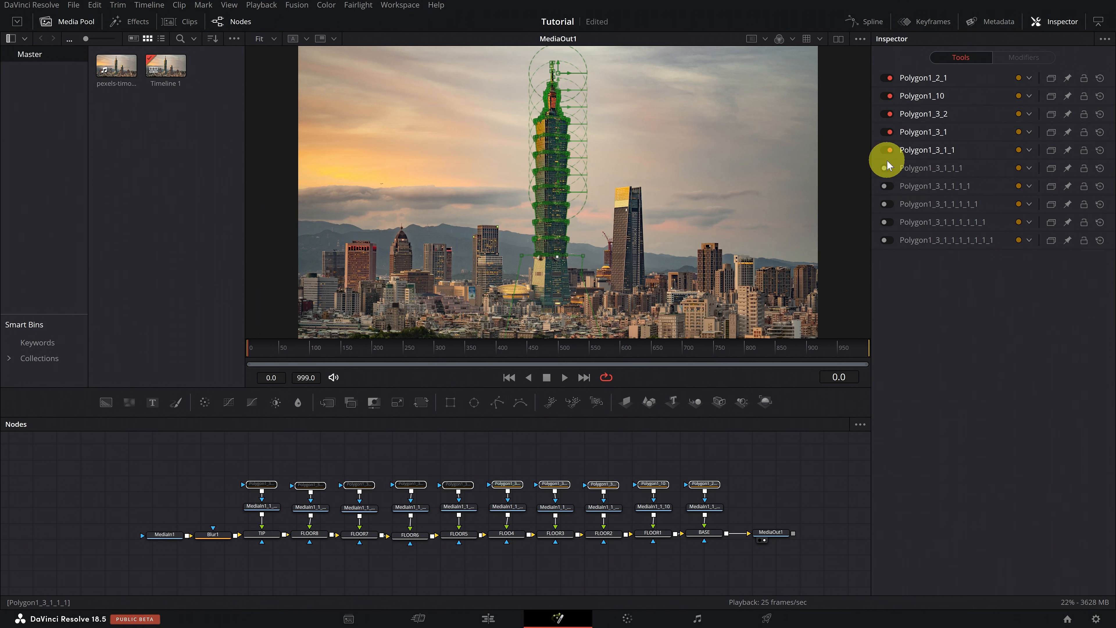
{"action": "left_click", "coordinate": [885, 240]}
{"action": "left_click", "coordinate": [798, 460]}
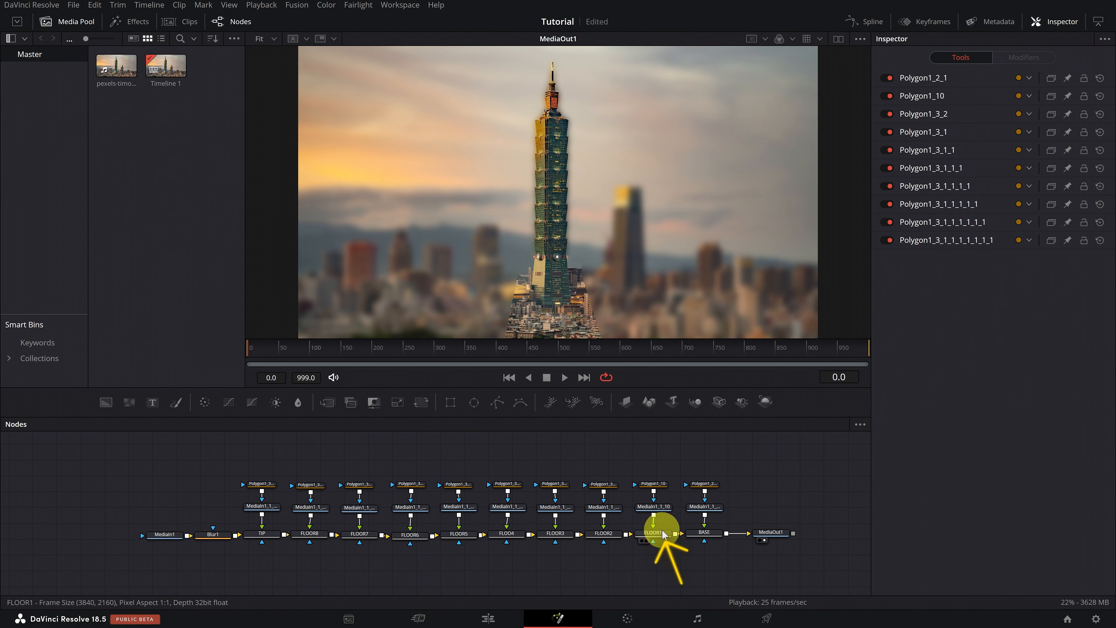
- Lower the FLOOR1 merge's Center Y to 0.385 and keyframe its Center at frame 30
{"action": "left_click", "coordinate": [653, 533]}
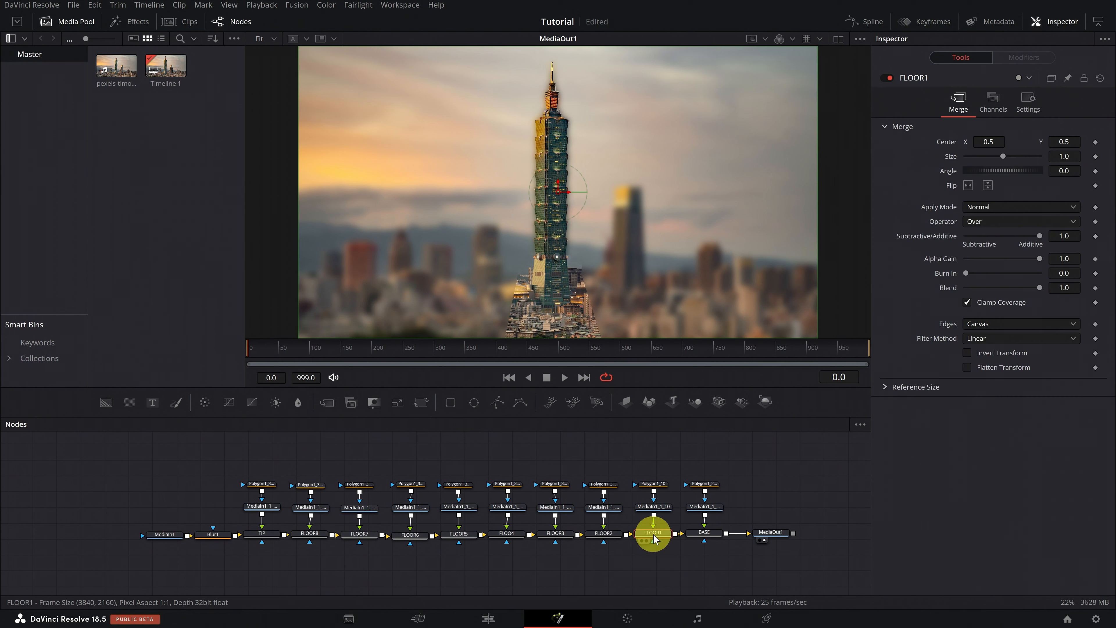
{"action": "left_click_drag", "start_coordinate": [1067, 142], "coordinate": [1016, 148]}
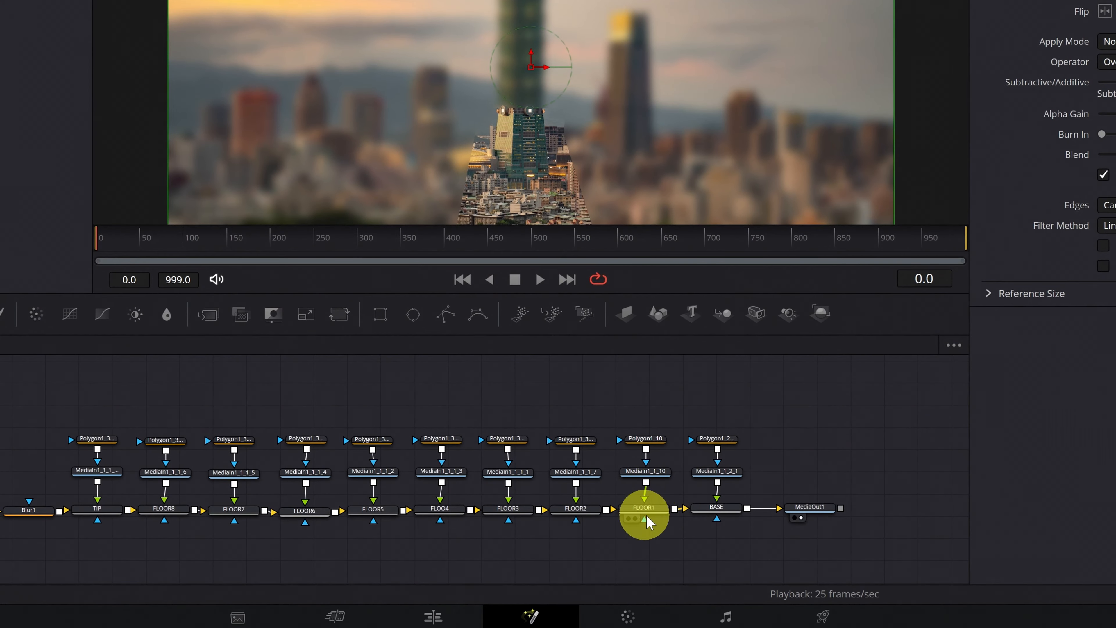
{"action": "left_click", "coordinate": [652, 515]}
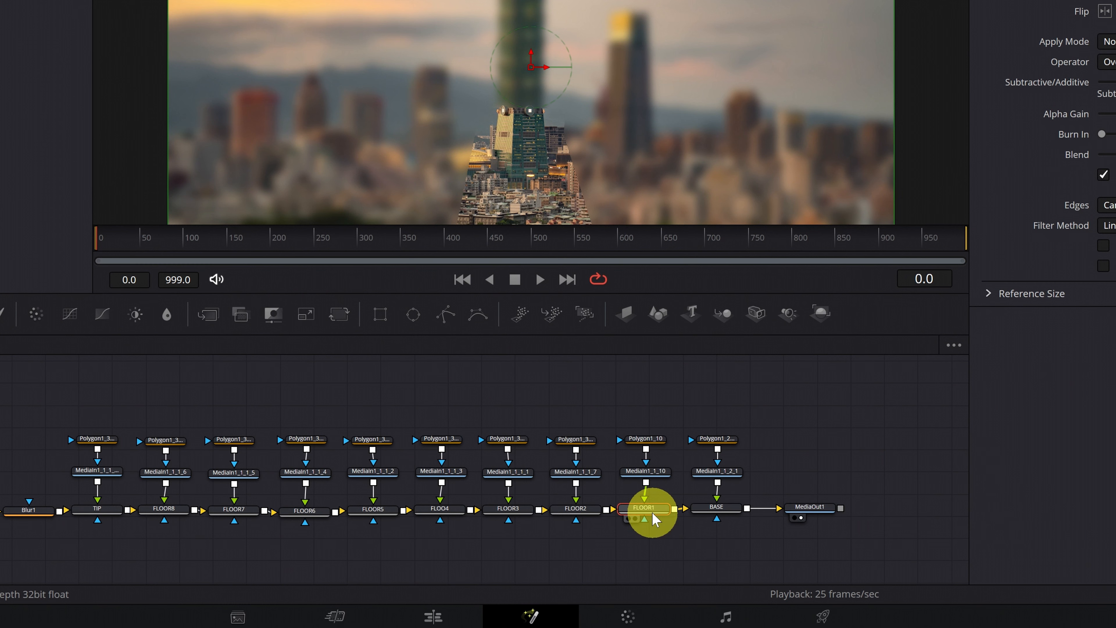
{"action": "left_click_drag", "start_coordinate": [99, 242], "coordinate": [123, 241]}
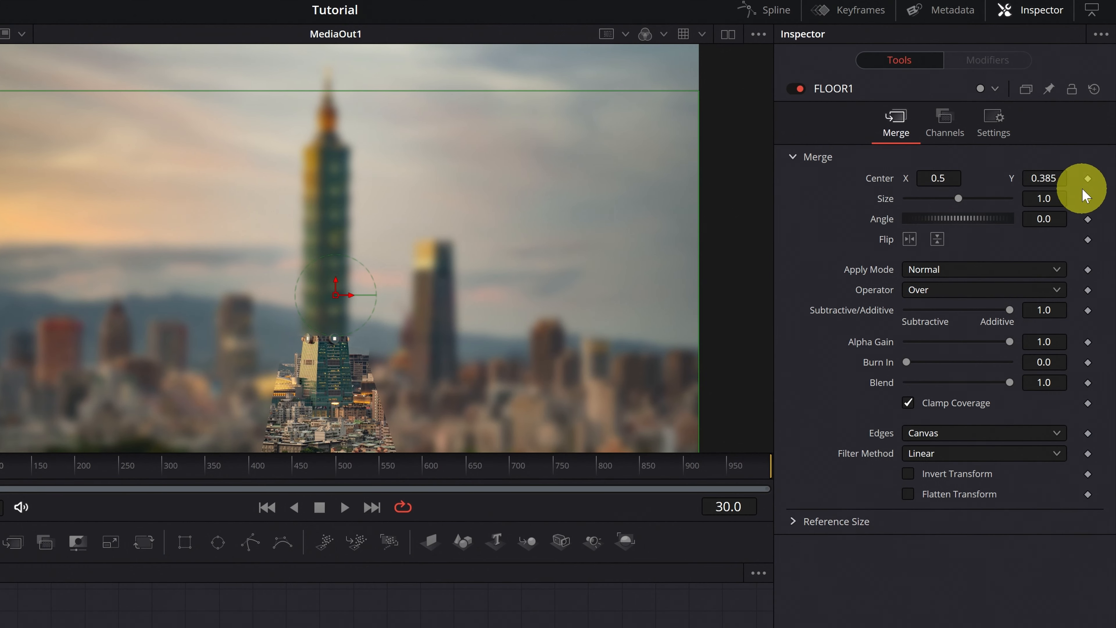
{"action": "left_click", "coordinate": [1086, 181]}
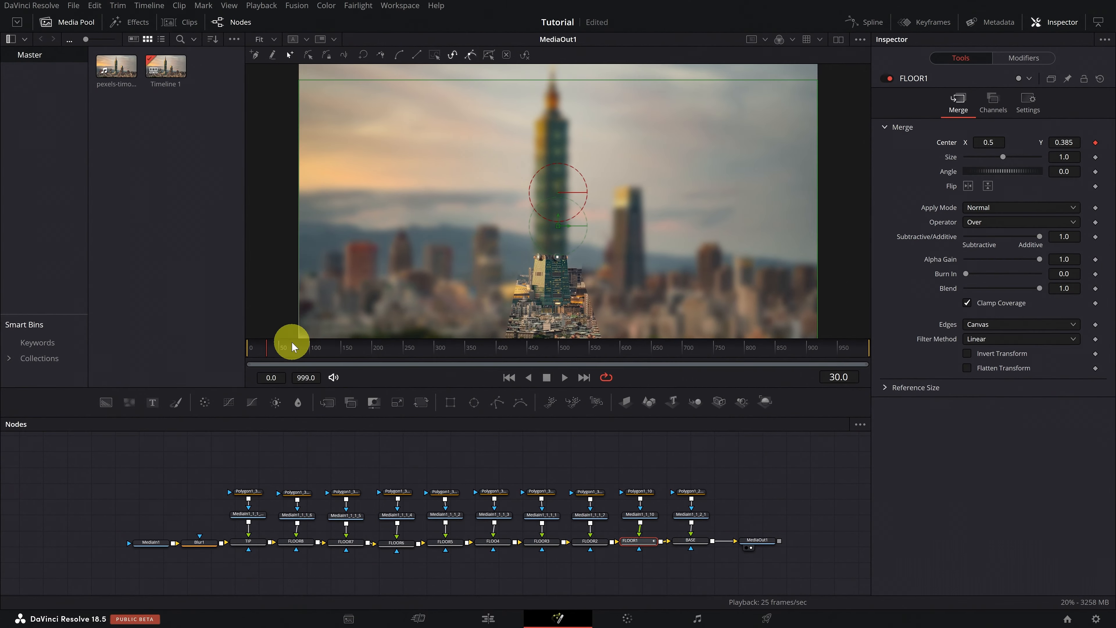
- Set FLOOR1's Center Y to 0.5 at frame 90 and preview the rising floor animation
{"action": "left_click_drag", "start_coordinate": [291, 345], "coordinate": [303, 352]}
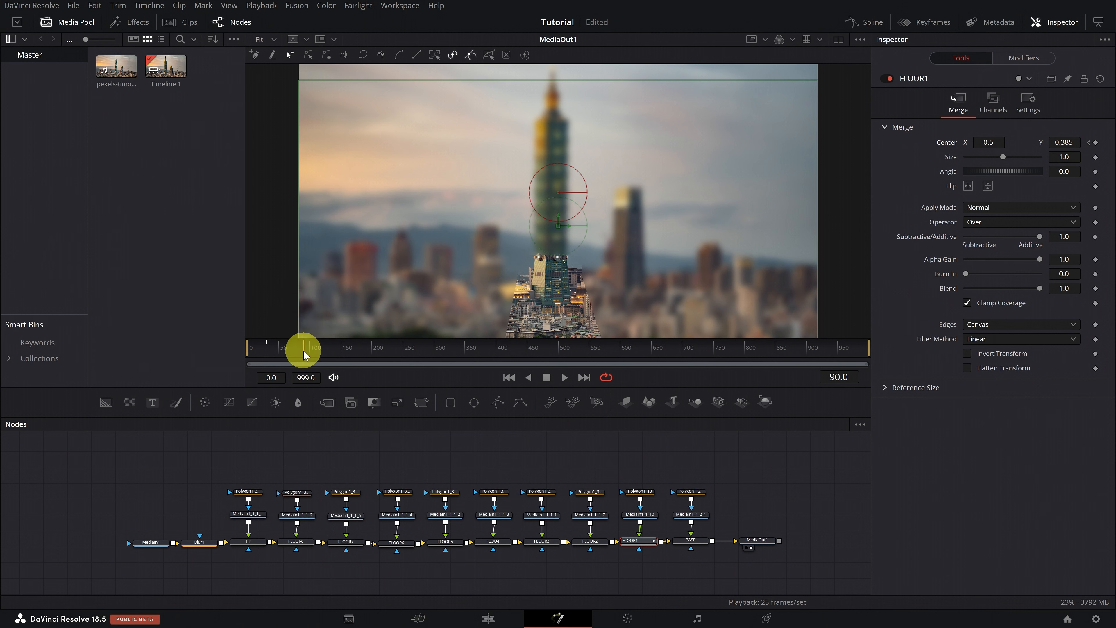
{"action": "left_click", "coordinate": [1062, 142]}
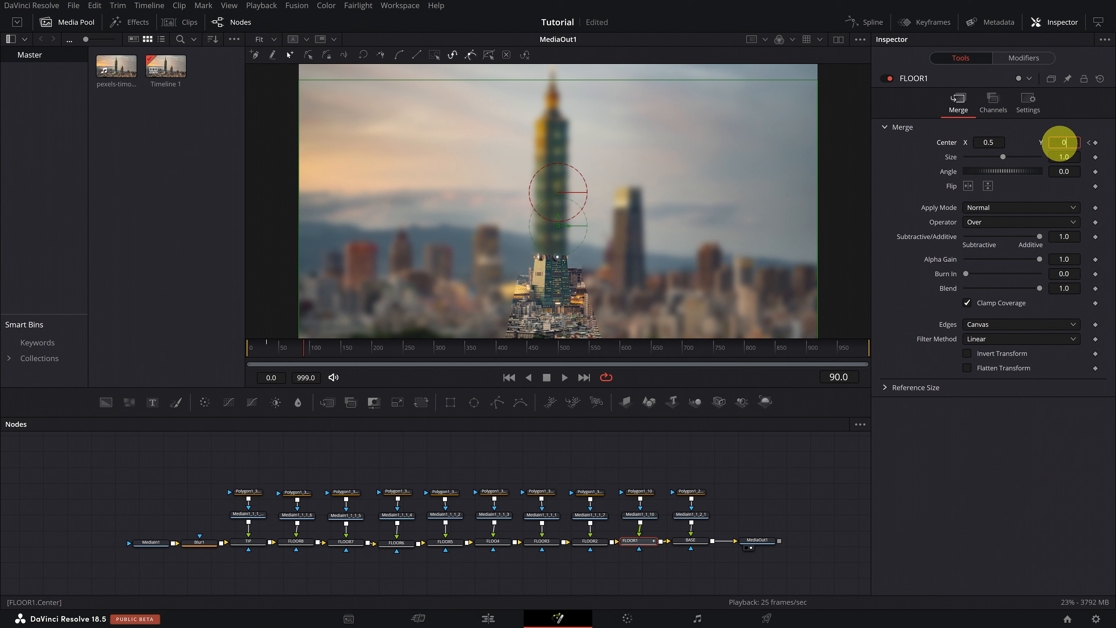
{"action": "key", "text": "Tab"}
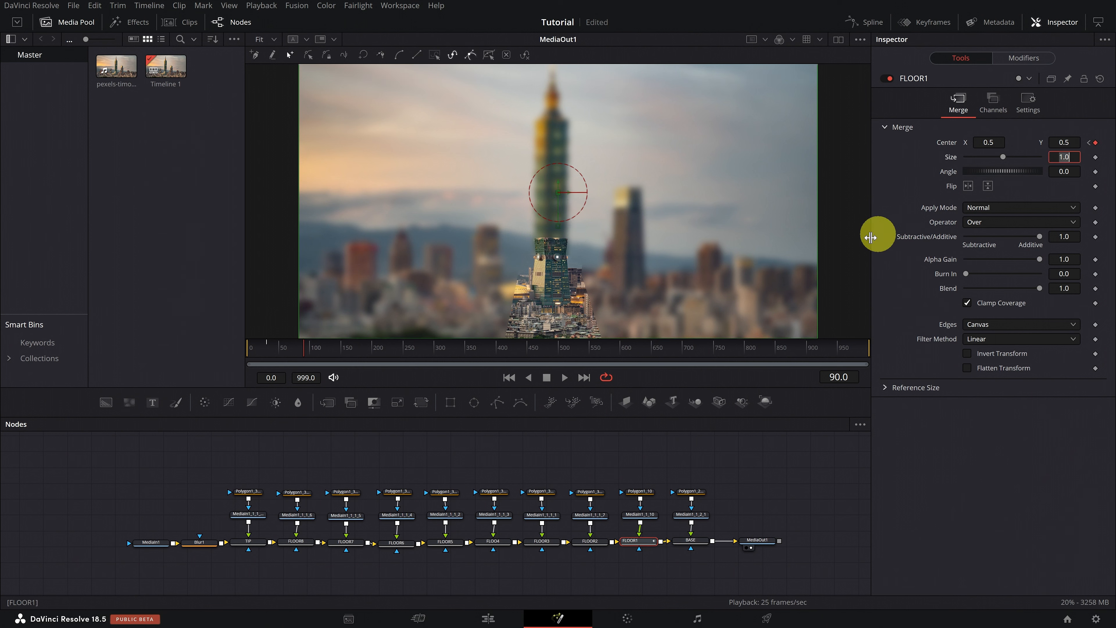
{"action": "left_click_drag", "start_coordinate": [303, 345], "coordinate": [233, 352]}
{"action": "left_click", "coordinate": [564, 378]}
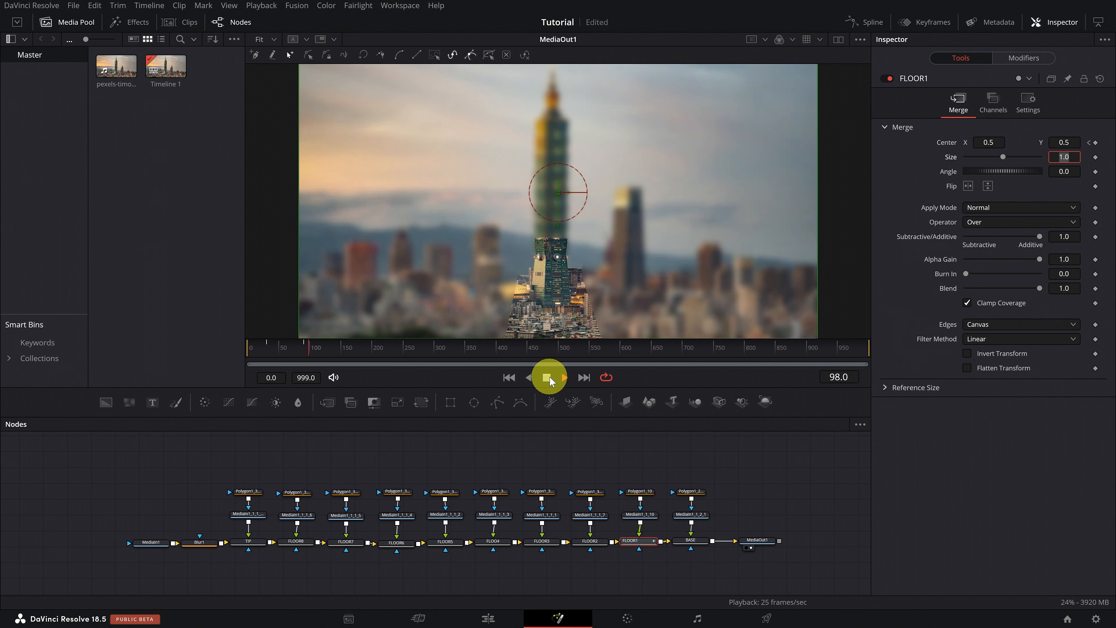
{"action": "left_click_drag", "start_coordinate": [325, 360], "coordinate": [273, 353]}
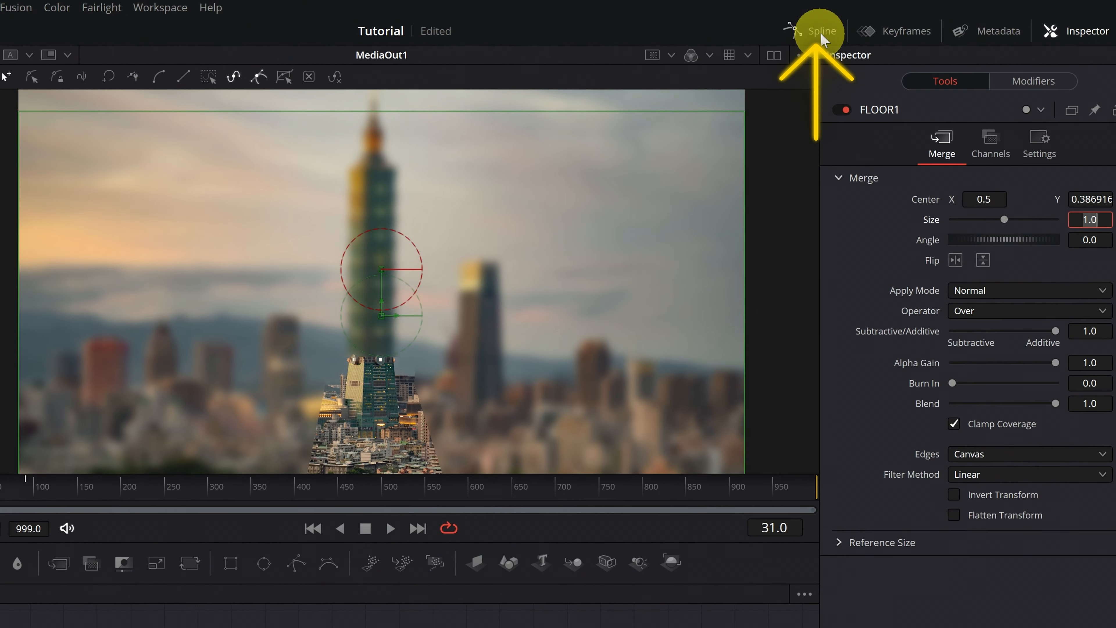
- Show FLOOR1's animation curve in the Spline editor and fit the whole curve in view
{"action": "left_click", "coordinate": [820, 32]}
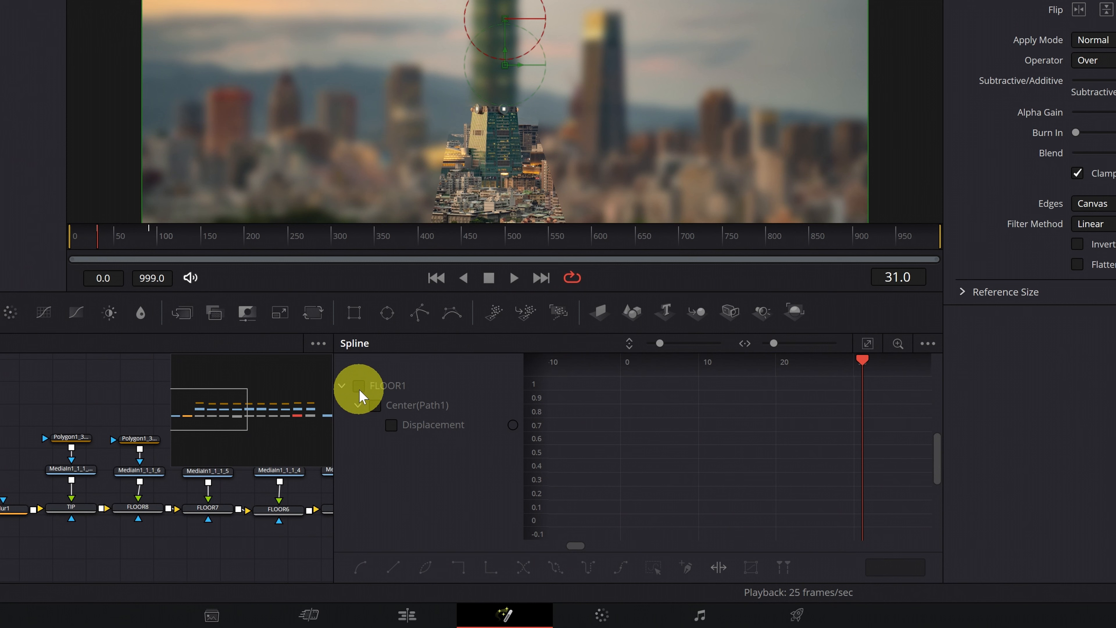
{"action": "left_click", "coordinate": [359, 386]}
{"action": "left_click", "coordinate": [342, 386]}
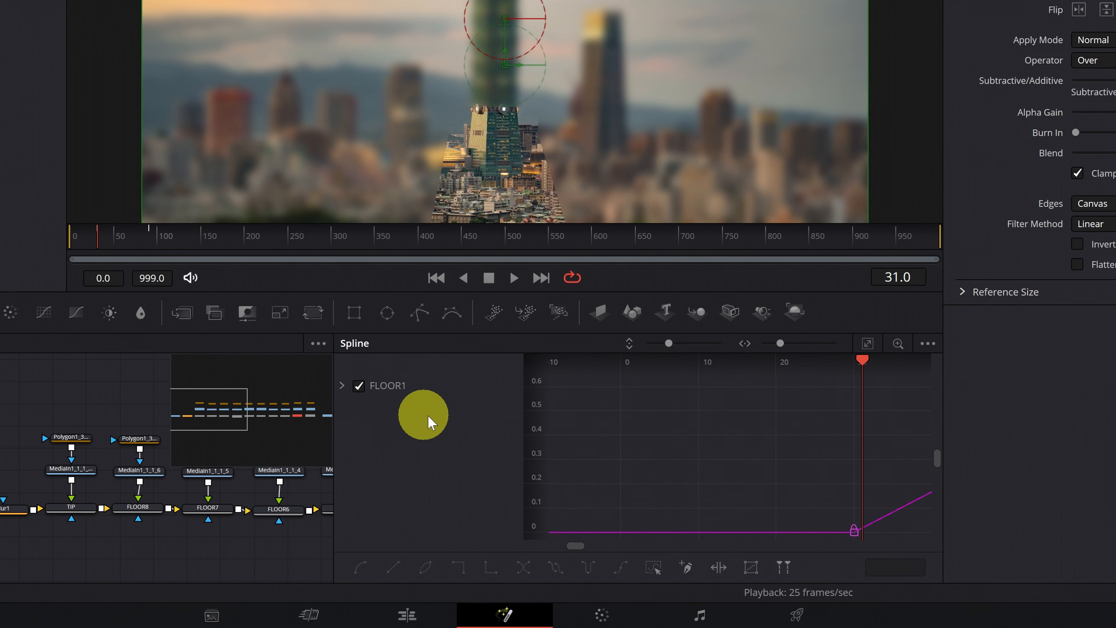
{"action": "left_click", "coordinate": [867, 344]}
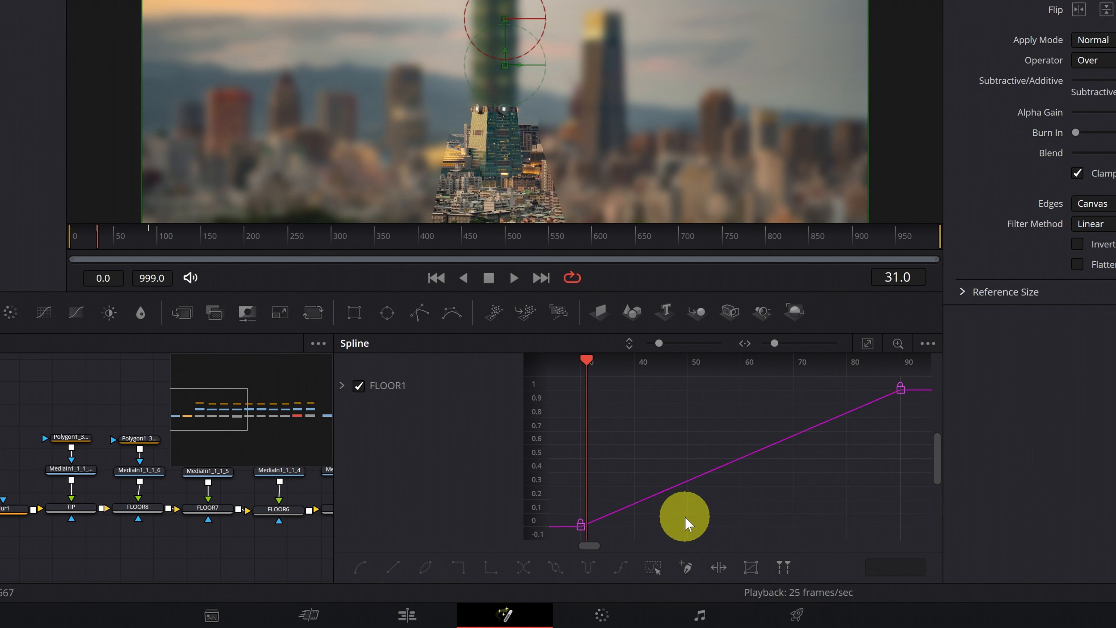
- Ease FLOOR1's curve at both keyframes by pulling their handles out flat, and preview the motion
{"action": "left_click", "coordinate": [581, 524]}
{"action": "left_click_drag", "start_coordinate": [687, 480], "coordinate": [703, 527]}
{"action": "left_click", "coordinate": [898, 390]}
{"action": "left_click_drag", "start_coordinate": [793, 434], "coordinate": [777, 387]}
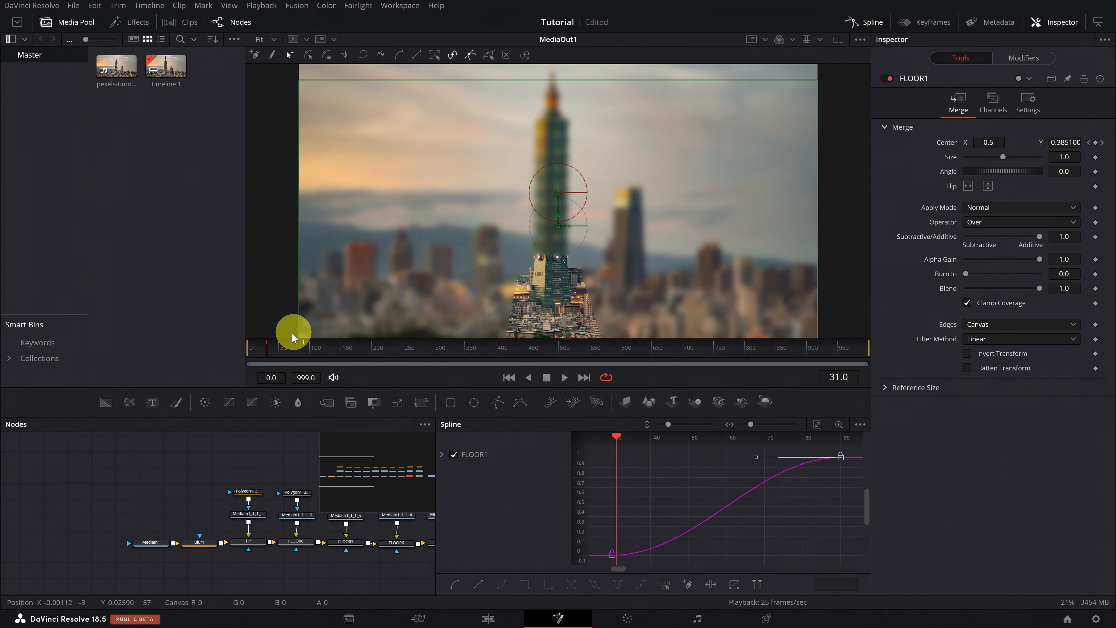
{"action": "left_click", "coordinate": [565, 379]}
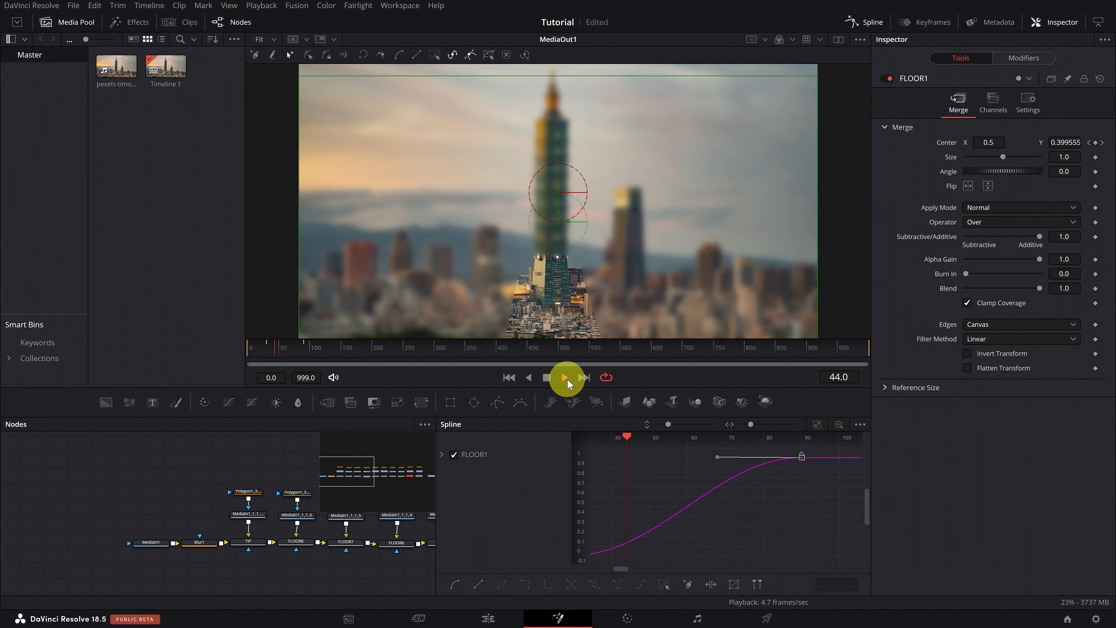
{"action": "left_click", "coordinate": [550, 376]}
- Shorten FLOOR1's movement by moving its first keyframe to frame 40 and its last to about frame 80, and preview it
{"action": "left_click_drag", "start_coordinate": [620, 453], "coordinate": [847, 451]}
{"action": "left_click", "coordinate": [599, 553]}
{"action": "left_click_drag", "start_coordinate": [597, 554], "coordinate": [634, 554]}
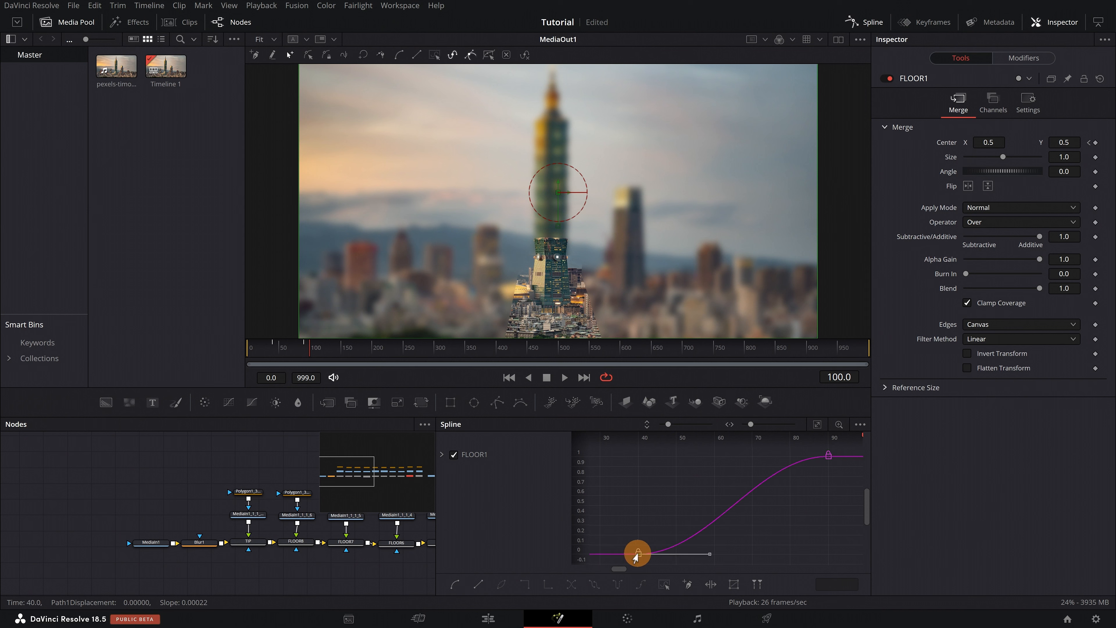
{"action": "left_click", "coordinate": [549, 376]}
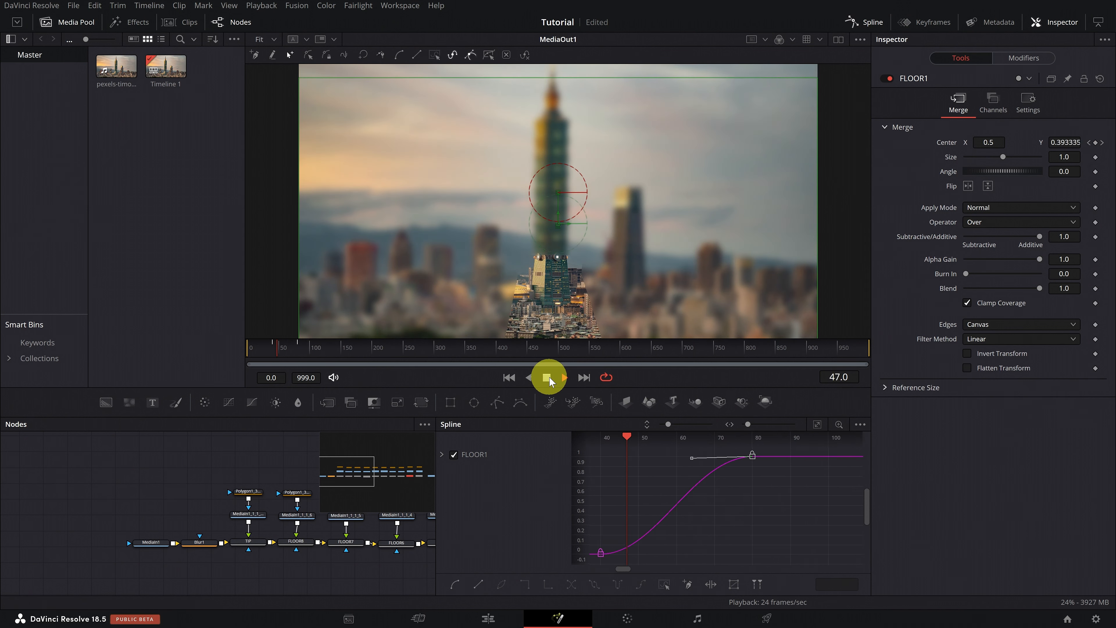
- Stop the preview and add a Center keyframe to the FLOOR2 merge at frame 79
{"action": "left_click", "coordinate": [549, 376]}
{"action": "left_click_drag", "start_coordinate": [399, 533], "coordinate": [132, 546]}
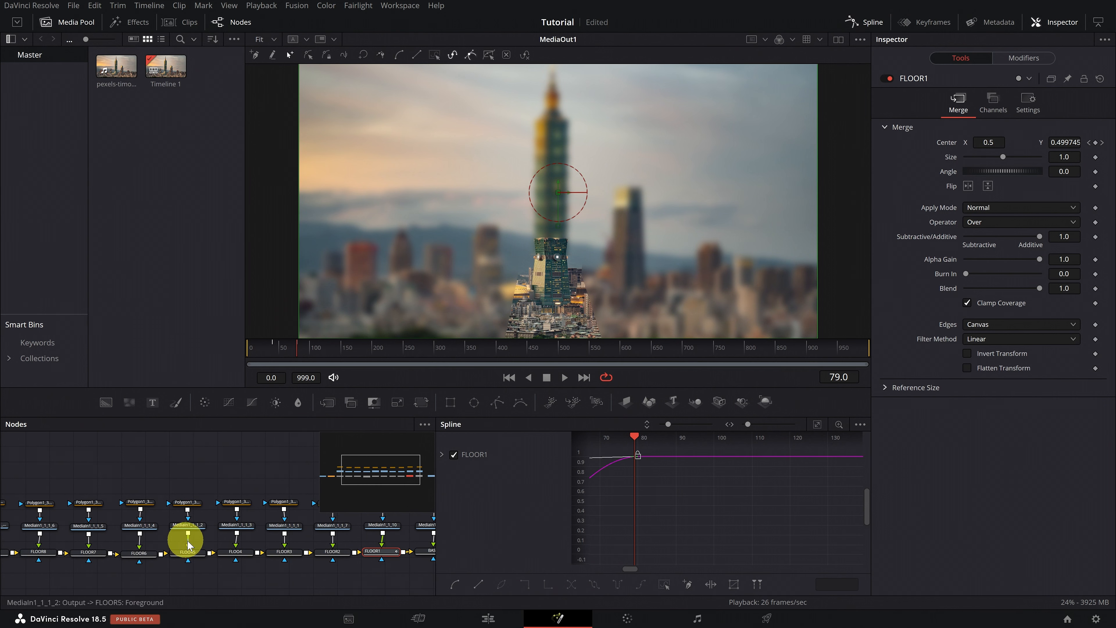
{"action": "left_click", "coordinate": [333, 553]}
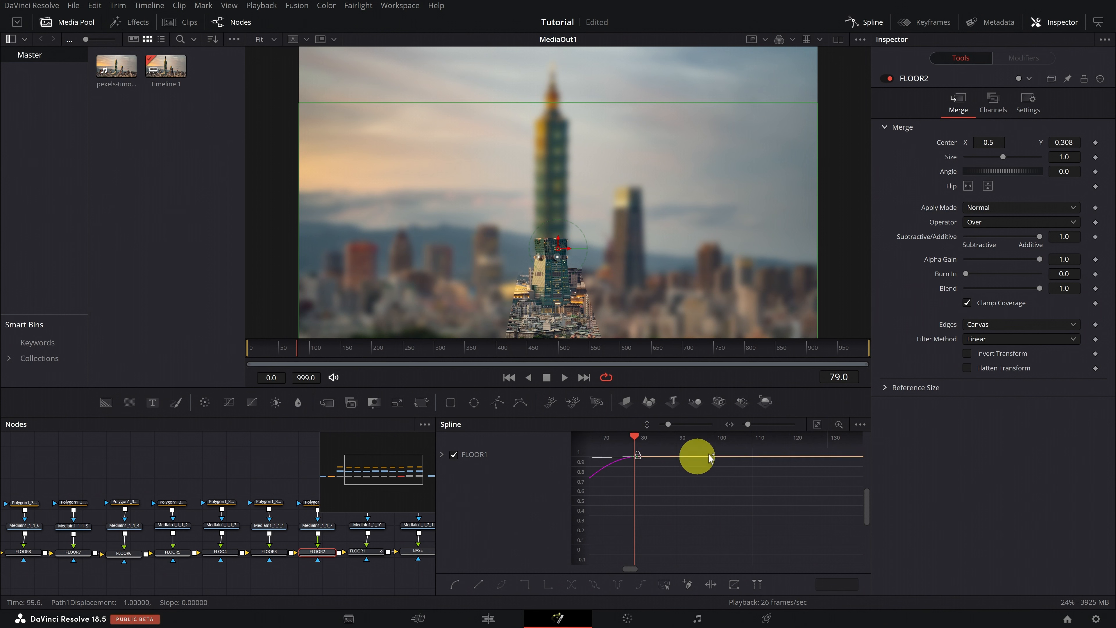
{"action": "left_click", "coordinate": [1094, 143]}
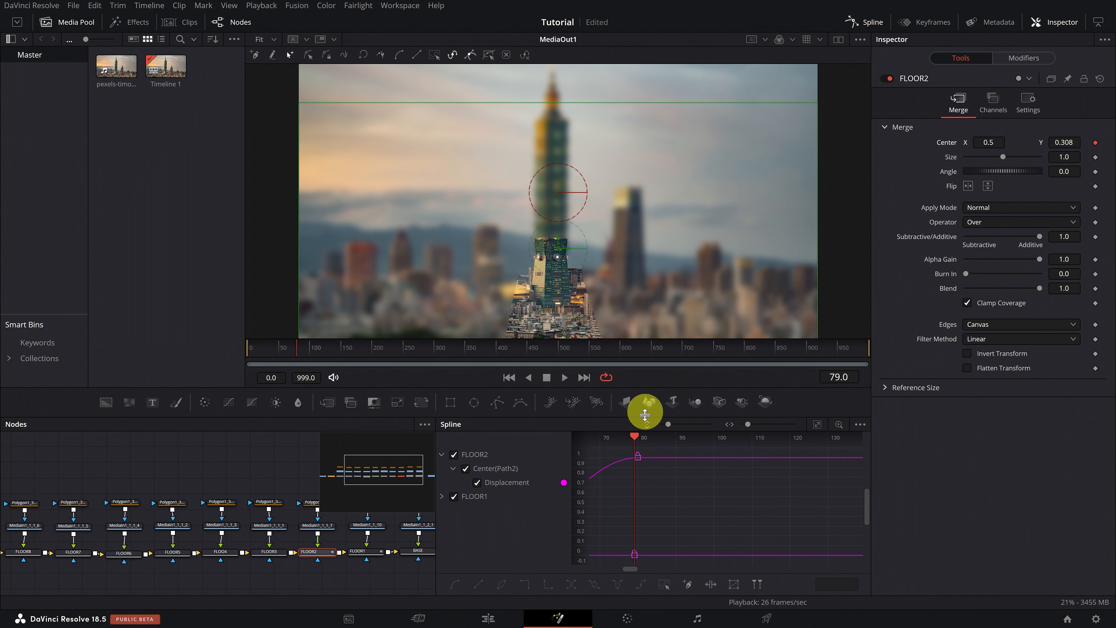
- Raise FLOOR2's Center Y at frame 80, and set it to 0.5 at frame 120
{"action": "left_click_drag", "start_coordinate": [633, 436], "coordinate": [638, 437]}
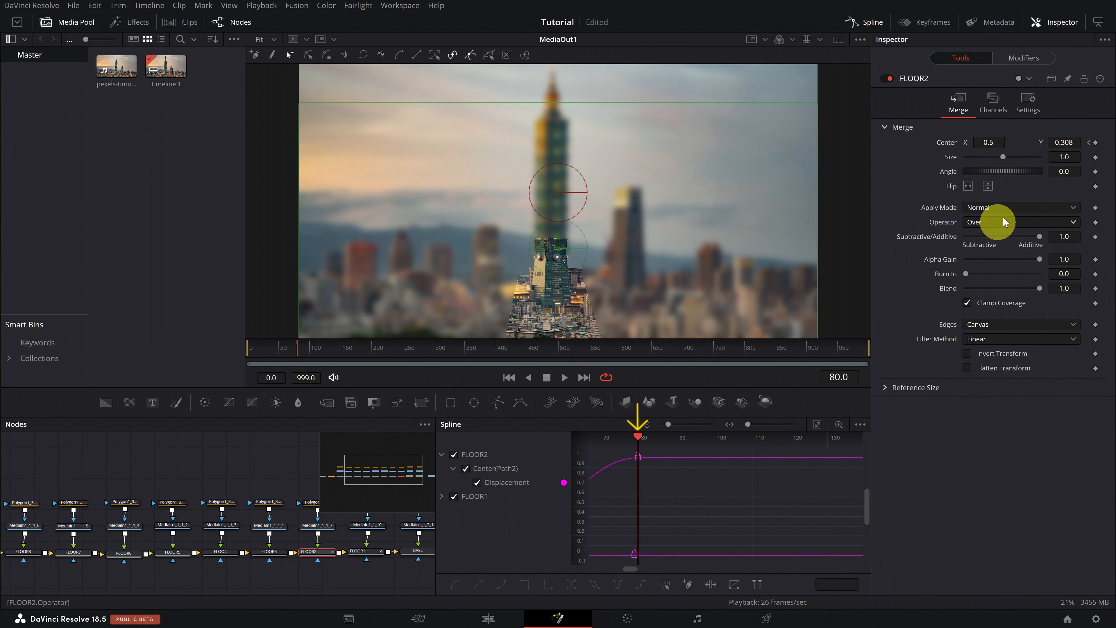
{"action": "mouse_move", "coordinate": [1063, 142]}
{"action": "left_mouse_down"}
{"action": "mouse_move", "coordinate": [1104, 137]}
{"action": "mouse_move", "coordinate": [1071, 142]}
{"action": "left_mouse_up"}
{"action": "scroll", "coordinate": [545, 250], "scroll_direction": "up", "scroll_amount": 5}
{"action": "left_click_drag", "start_coordinate": [704, 461], "coordinate": [655, 479]}
{"action": "scroll", "coordinate": [655, 478], "scroll_direction": "down", "scroll_amount": 2}
{"action": "left_click_drag", "start_coordinate": [618, 435], "coordinate": [741, 435]}
{"action": "left_click", "coordinate": [1066, 140]}
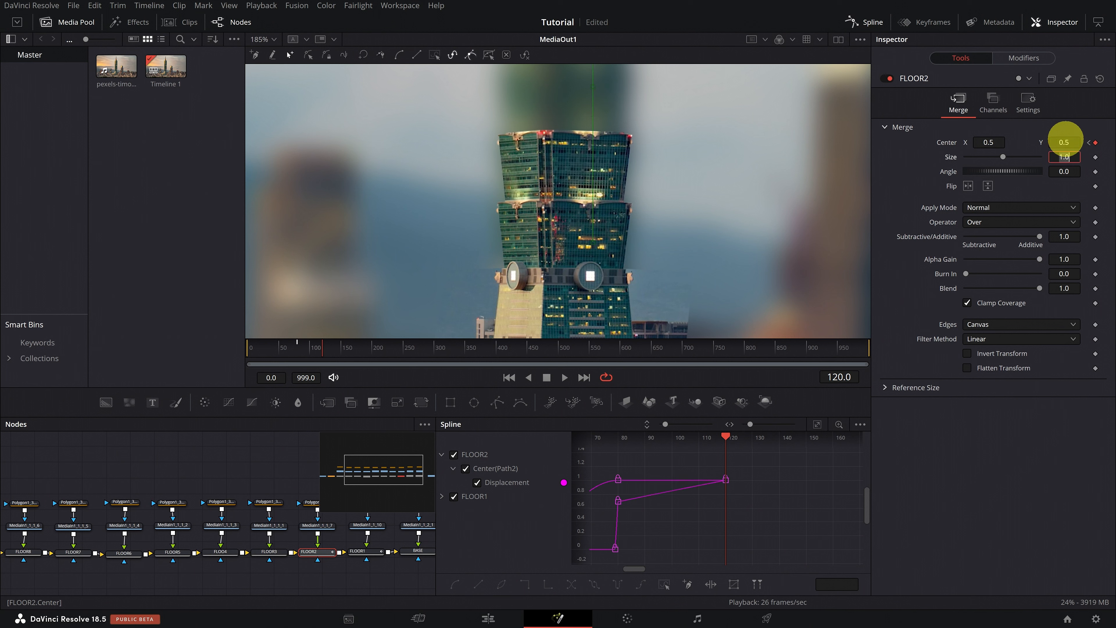
- Hide FLOOR1's curve, ease FLOOR2's curve between frames 80 and 120 by flattening the keyframe handles, and preview the motion
{"action": "left_click", "coordinate": [455, 496]}
{"action": "left_click", "coordinate": [712, 484]}
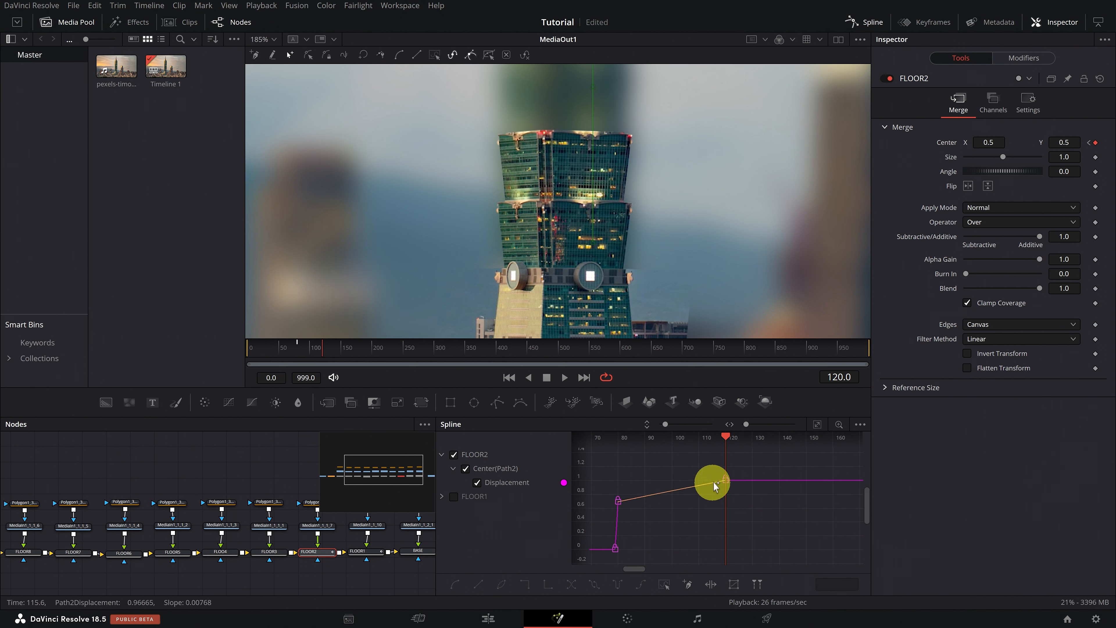
{"action": "left_click_drag", "start_coordinate": [724, 483], "coordinate": [687, 491]}
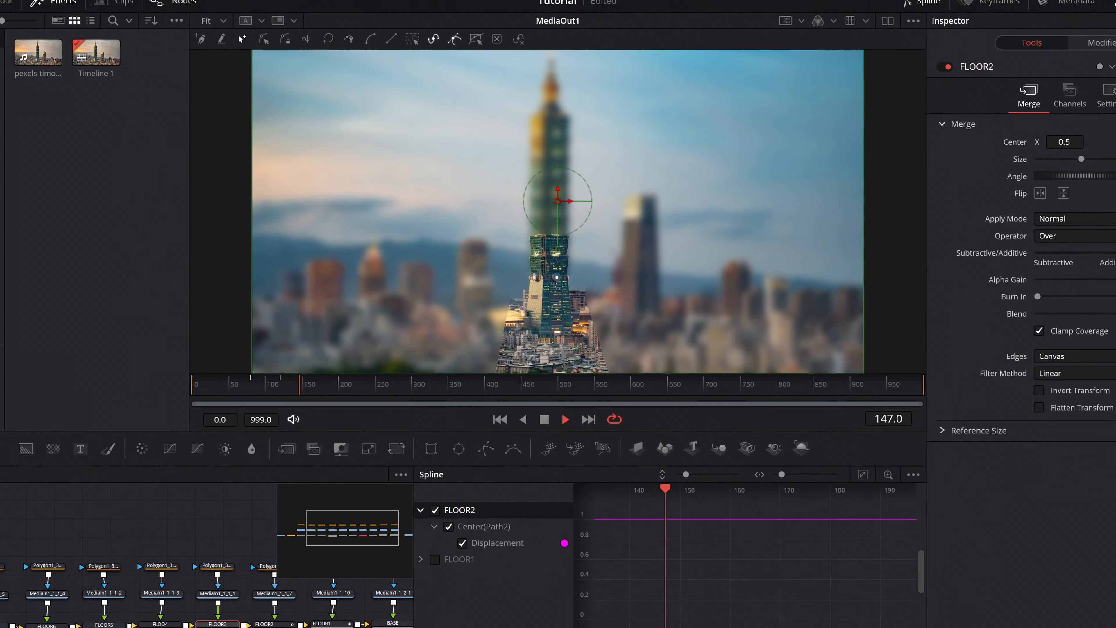
{"action": "key", "text": "space"}
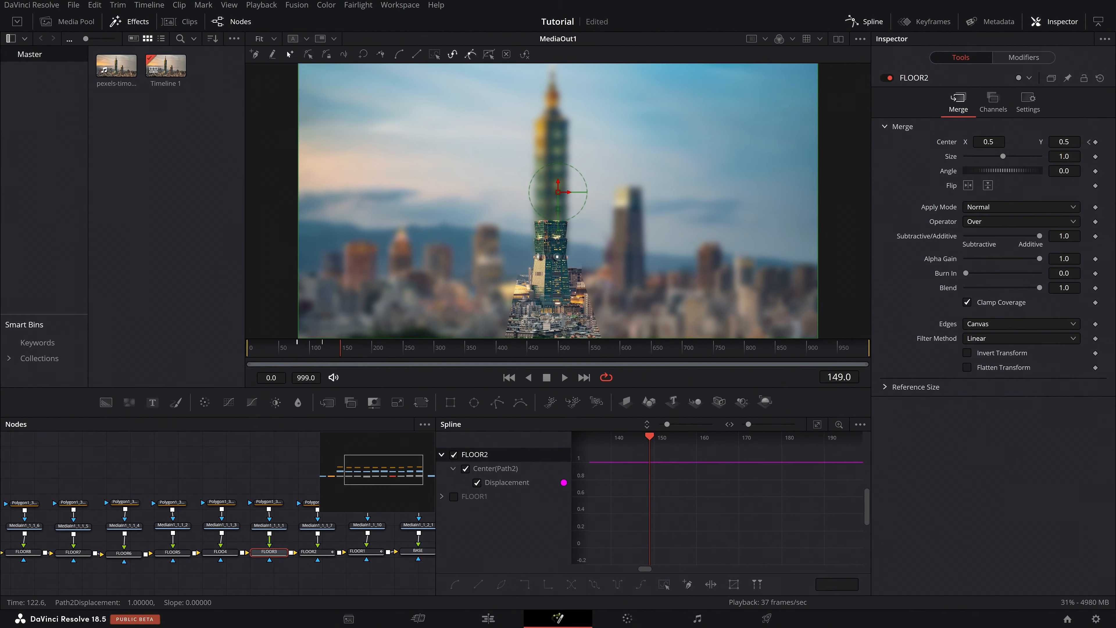
- Add a Center keyframe to the FLOOR3 merge at frame 119, one frame before FLOOR2's last keyframe
{"action": "left_click", "coordinate": [667, 436]}
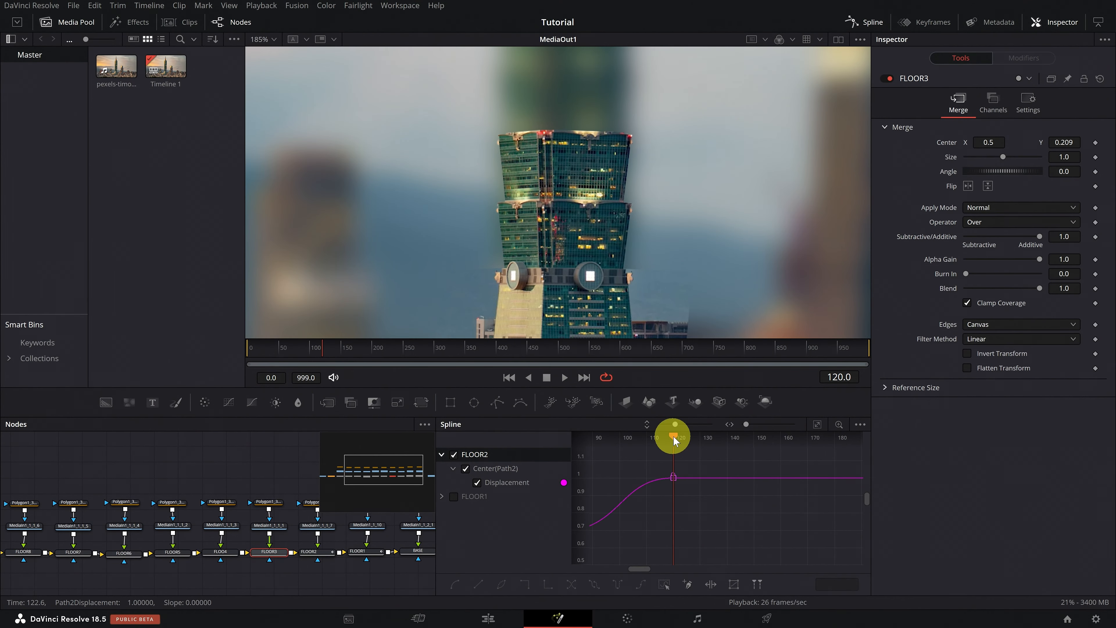
{"action": "left_click", "coordinate": [804, 424]}
{"action": "left_click_drag", "start_coordinate": [705, 497], "coordinate": [767, 497]}
{"action": "left_click_drag", "start_coordinate": [736, 441], "coordinate": [733, 439]}
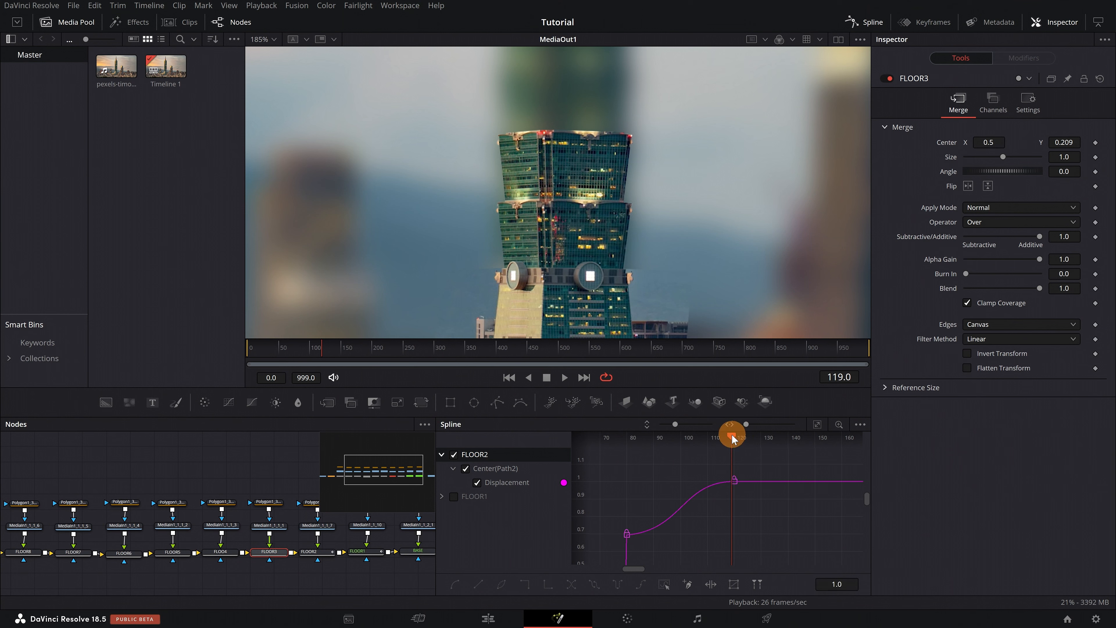
{"action": "left_click", "coordinate": [1093, 144]}
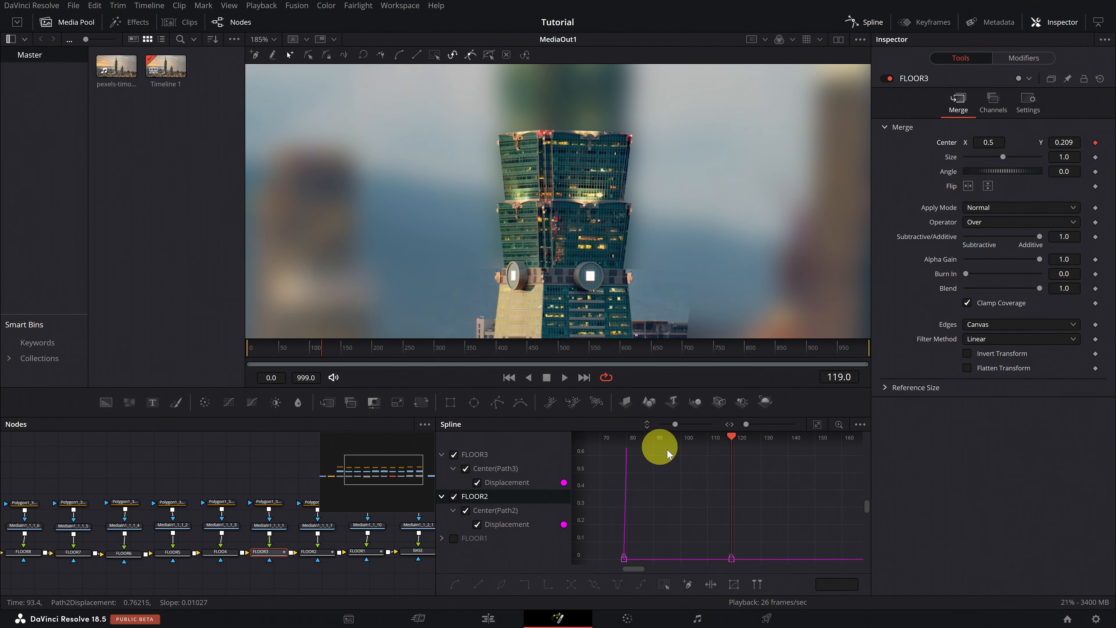
- Set FLOOR3's Center Y to 0.442 at frame 120
{"action": "left_click_drag", "start_coordinate": [730, 437], "coordinate": [734, 438]}
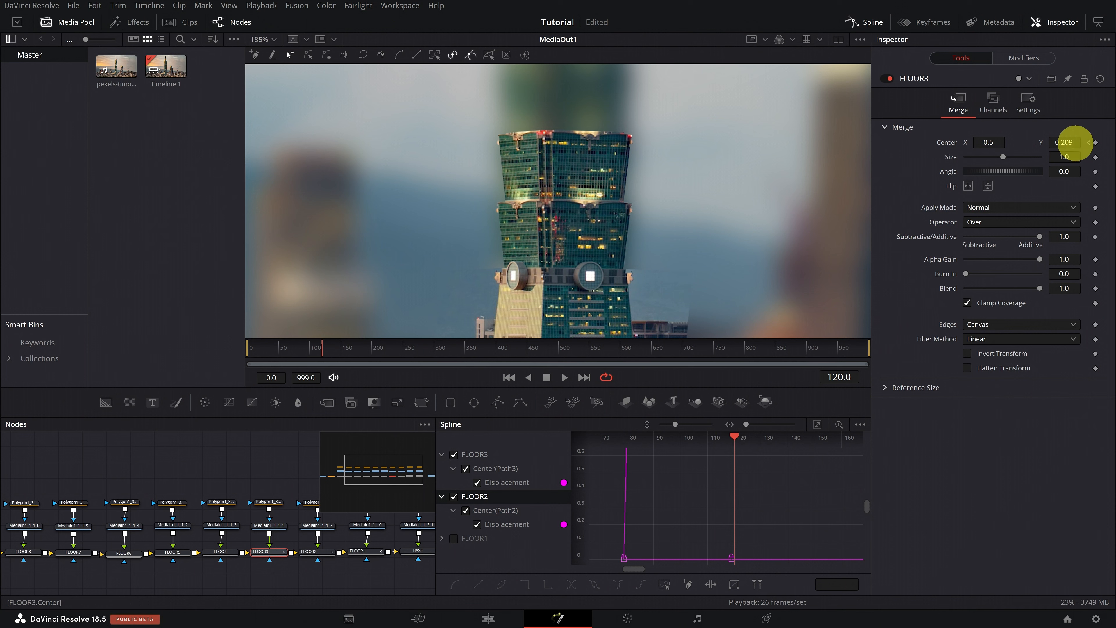
{"action": "left_click", "coordinate": [1067, 140]}
{"action": "type", "text": ".442"}
{"action": "key", "text": "Tab"}
{"action": "left_click_drag", "start_coordinate": [750, 155], "coordinate": [741, 180]}
{"action": "left_click_drag", "start_coordinate": [743, 455], "coordinate": [717, 479]}
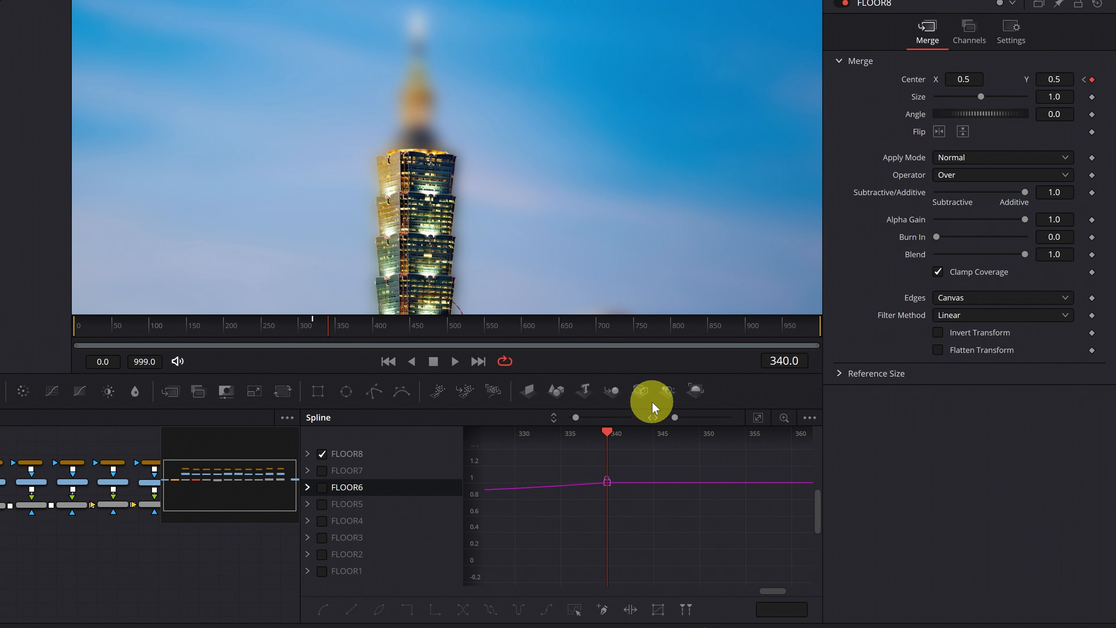
- Add two more Center keyframes to FLOOR8, at frames 347 and 357
{"action": "key", "text": "Right"}
{"action": "key", "text": "Right"}
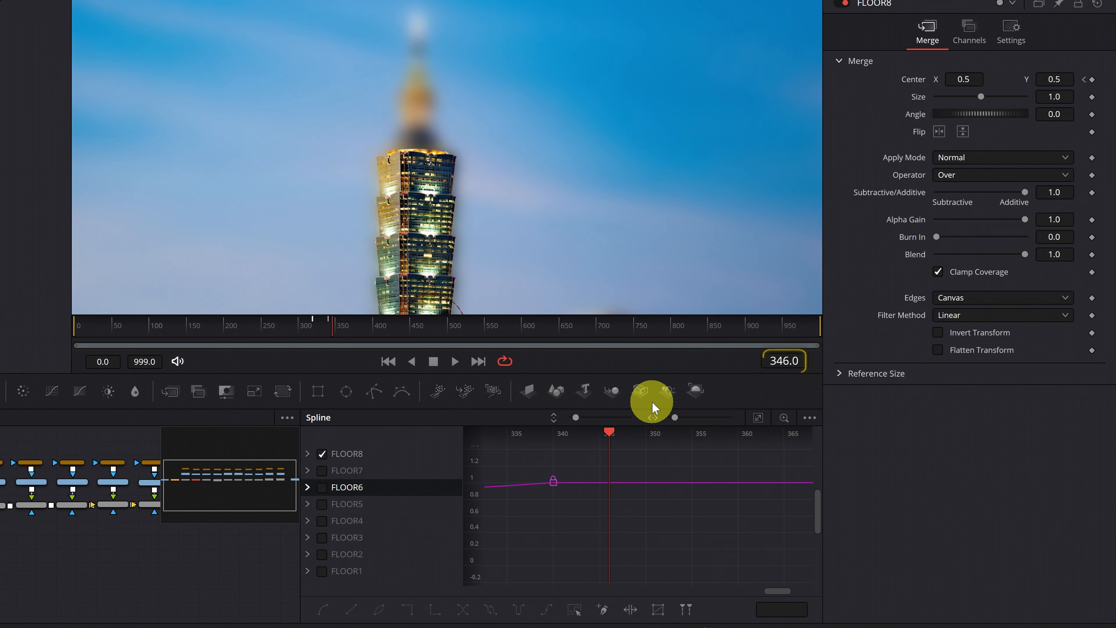
{"action": "left_click", "coordinate": [1092, 79]}
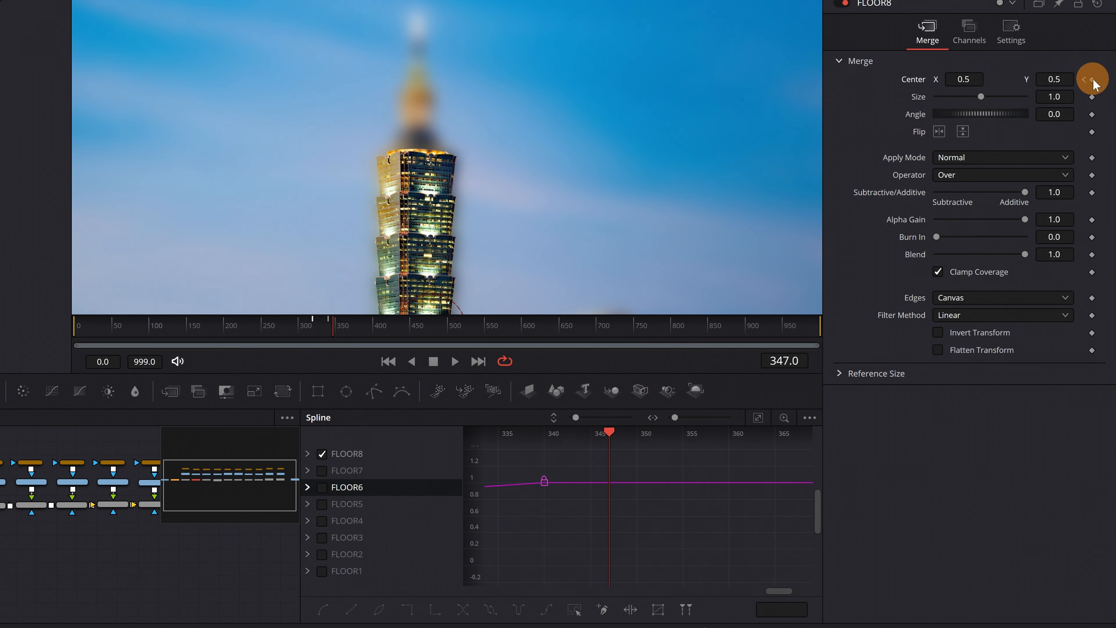
{"action": "key", "text": "Right"}
{"action": "key", "text": "Right"}
{"action": "key", "text": "Right"}
{"action": "key", "text": "Right"}
{"action": "key", "text": "Right"}
{"action": "key", "text": "Right"}
{"action": "key", "text": "Right"}
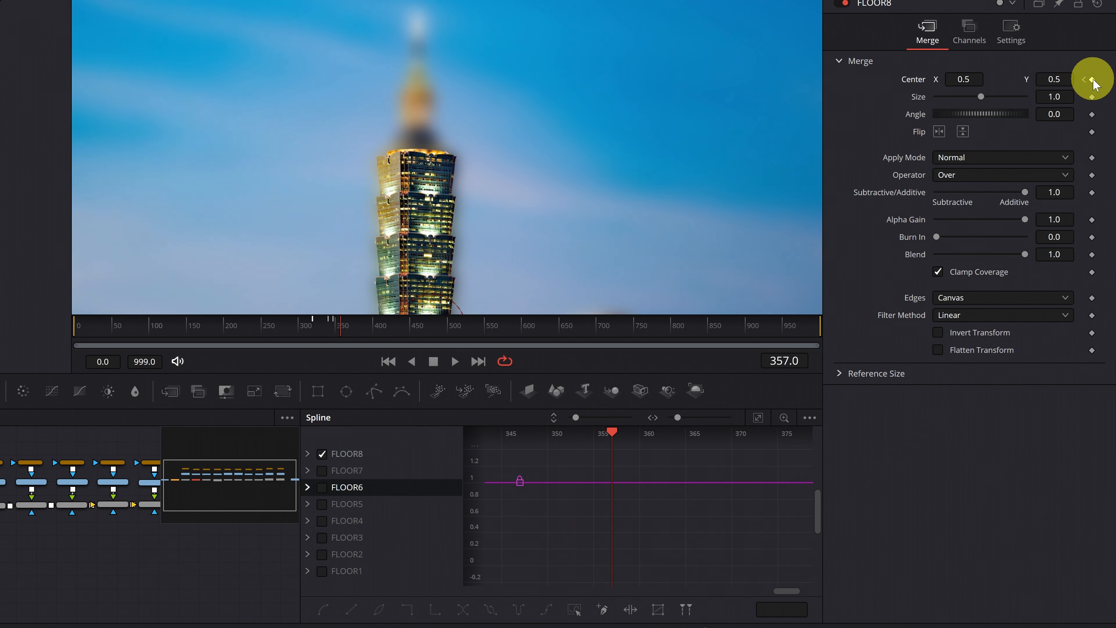
- Lower FLOOR8's Center Y to 0.482 at the frame 347 keyframe and flatten that keyframe's handles on the curve
{"action": "left_click", "coordinate": [1084, 80]}
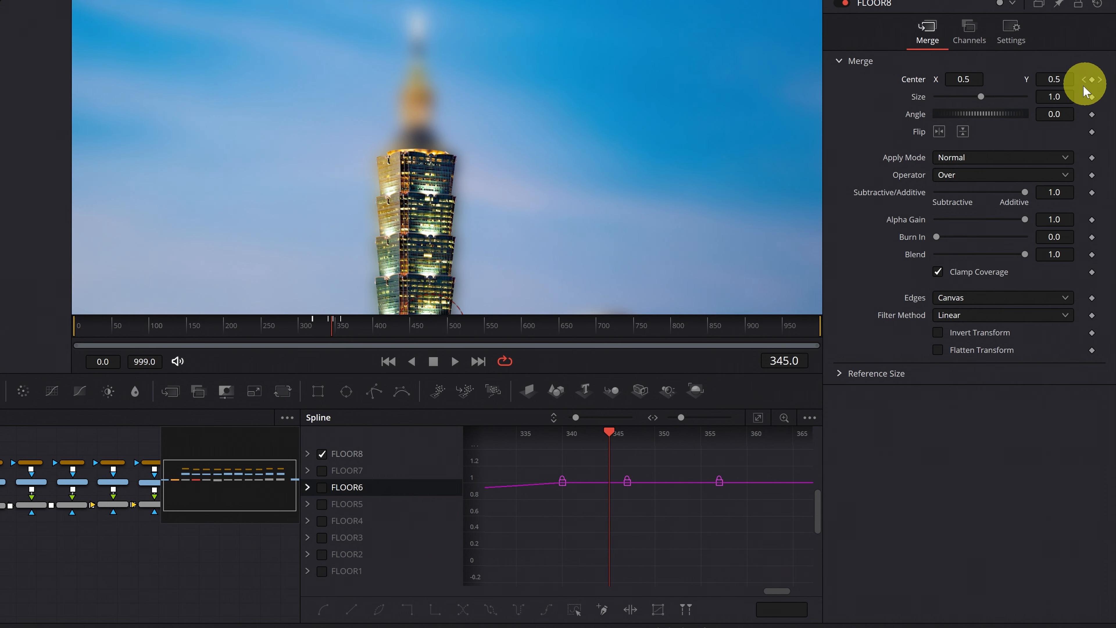
{"action": "left_click", "coordinate": [608, 481]}
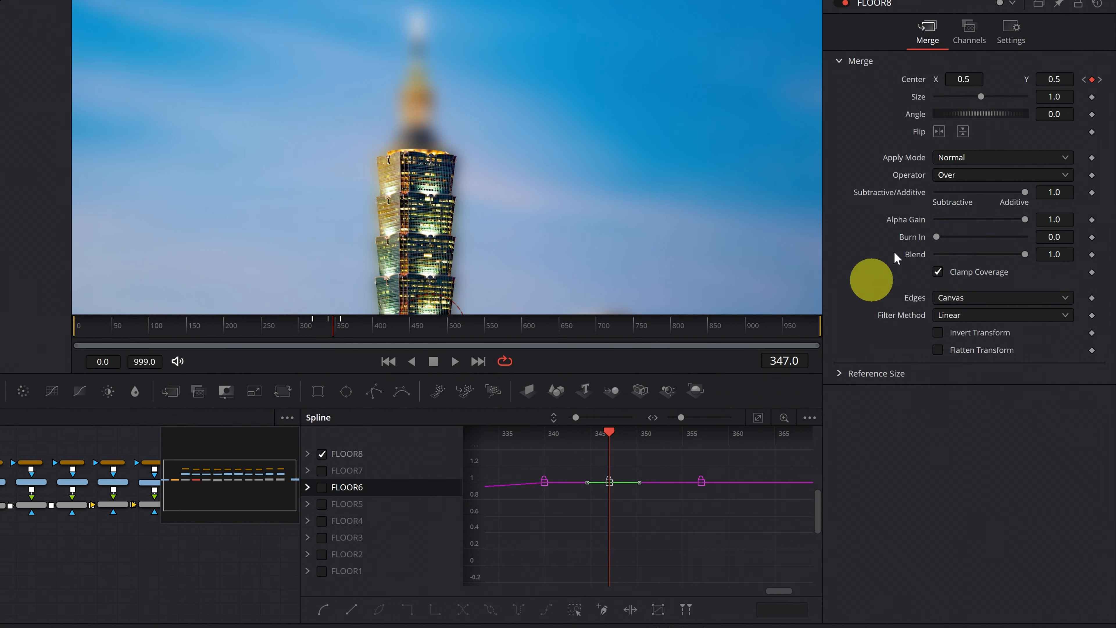
{"action": "left_click_drag", "start_coordinate": [1051, 78], "coordinate": [1054, 79]}
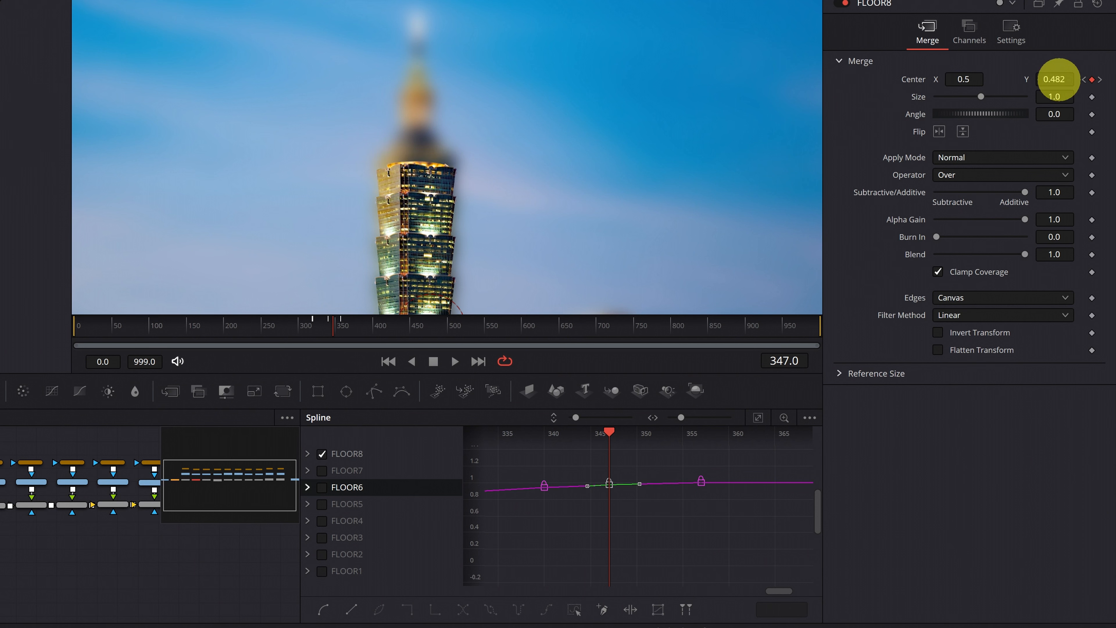
{"action": "left_click", "coordinate": [608, 484]}
{"action": "key", "text": "f"}
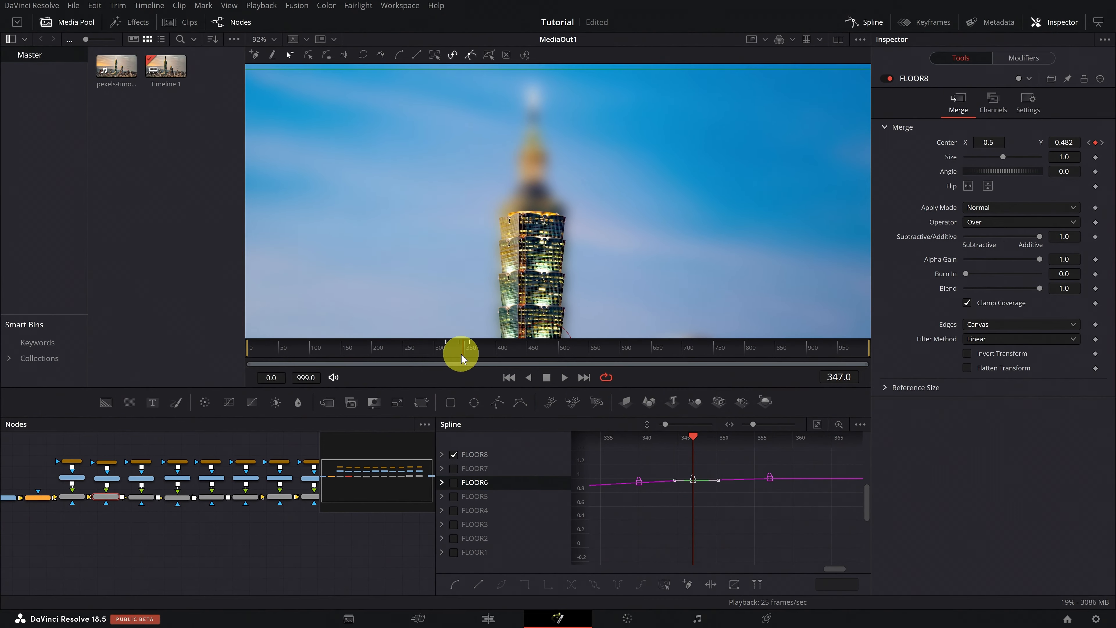
- Play back FLOOR8's rise from before its first keyframe to review the added bounce
{"action": "left_click", "coordinate": [300, 329]}
{"action": "left_click", "coordinate": [565, 377]}
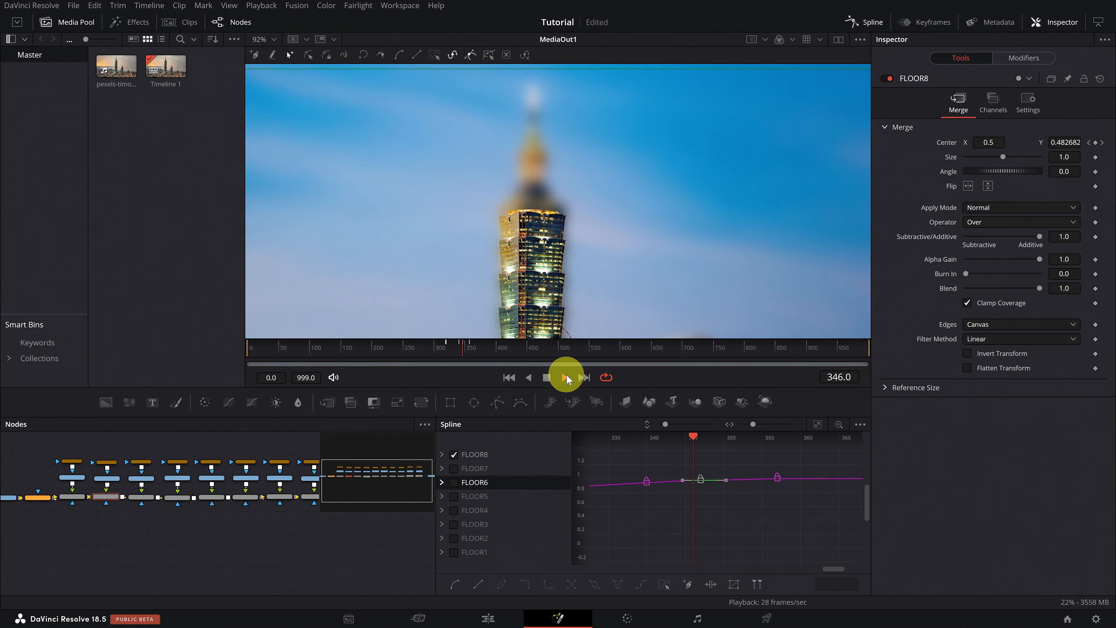
{"action": "left_click", "coordinate": [427, 347]}
{"action": "left_click", "coordinate": [565, 377]}
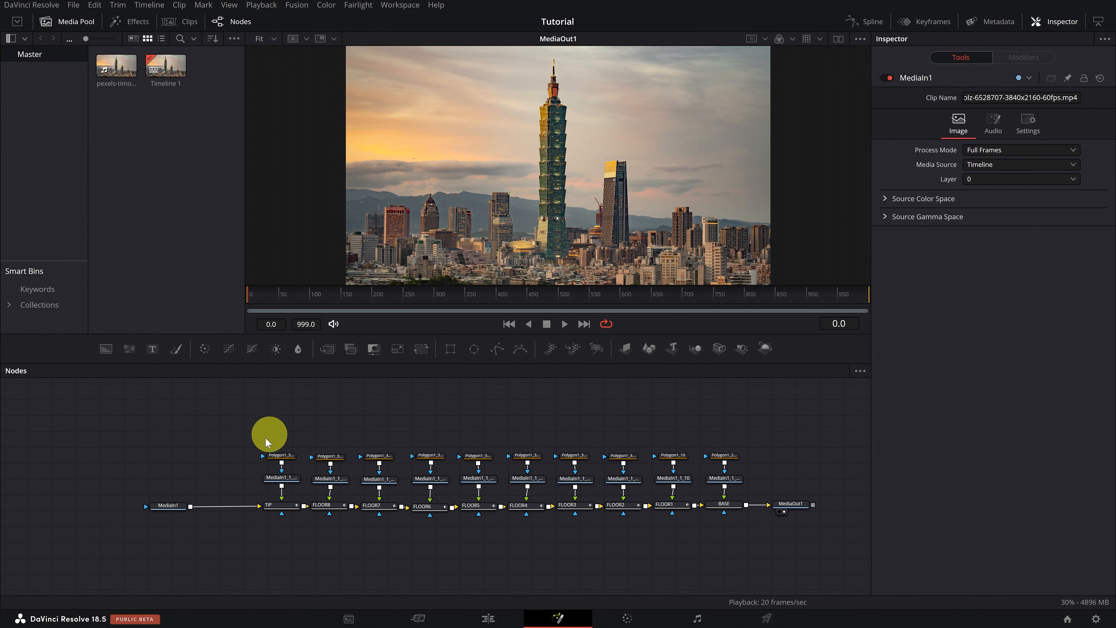
- Insert a Paint node between MediaIn1 and the TIP merge
{"action": "left_click", "coordinate": [169, 507]}
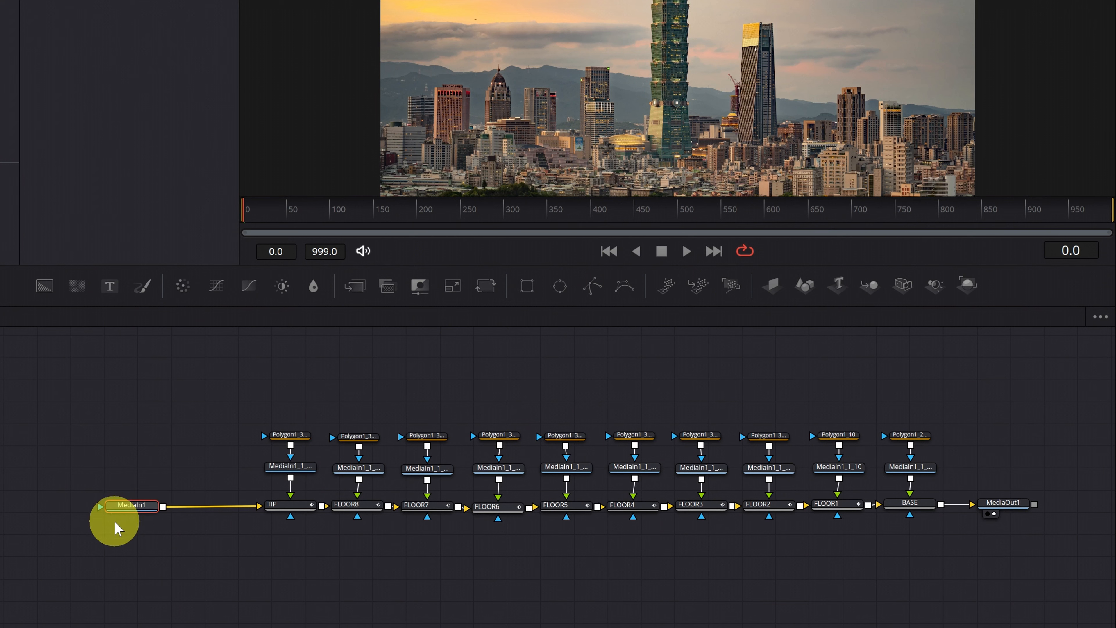
{"action": "key", "text": "shift+space"}
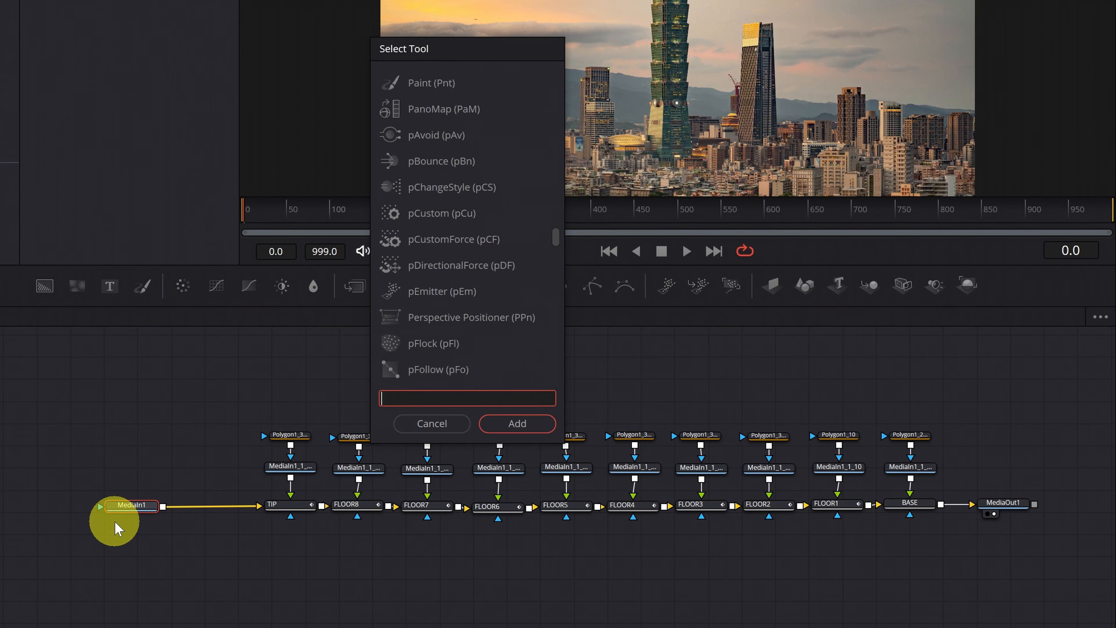
{"action": "type", "text": "paint"}
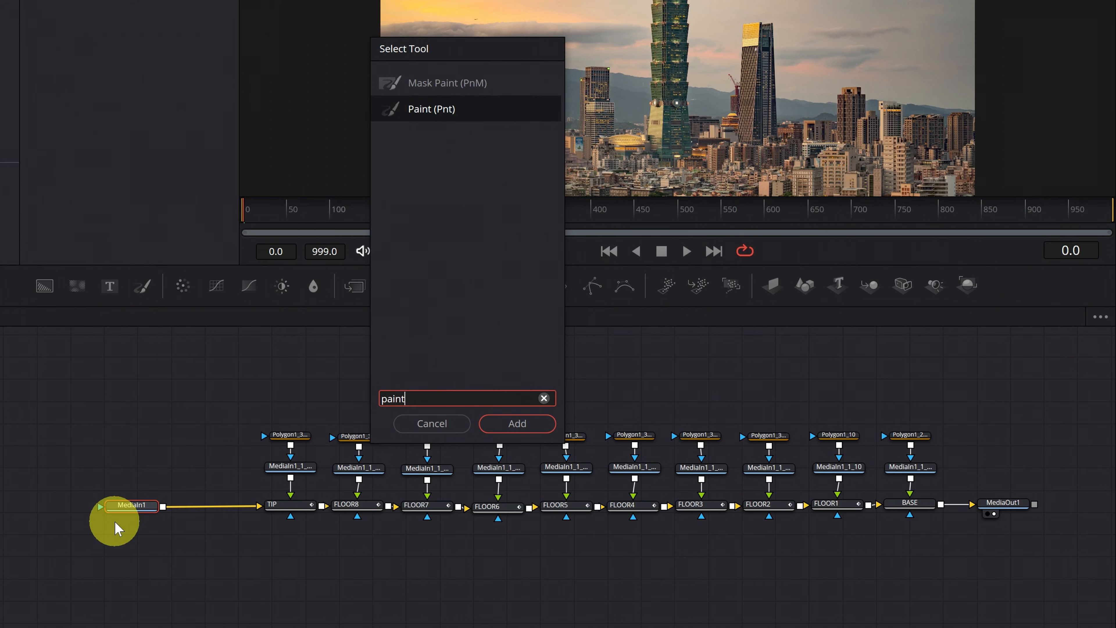
{"action": "left_click", "coordinate": [517, 423]}
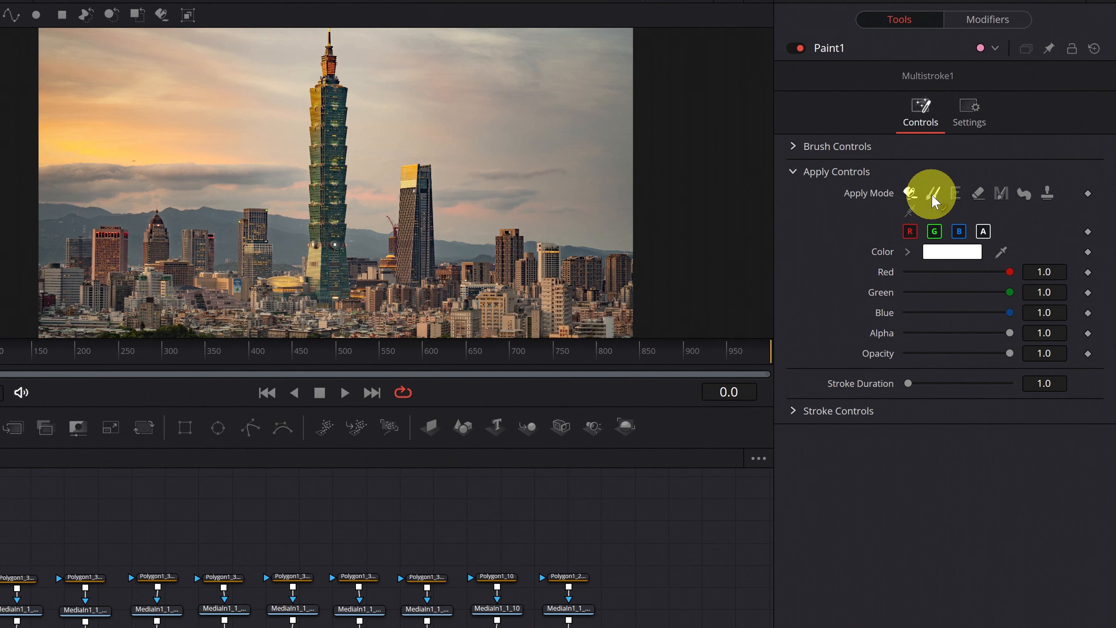
{"action": "left_click", "coordinate": [932, 194]}
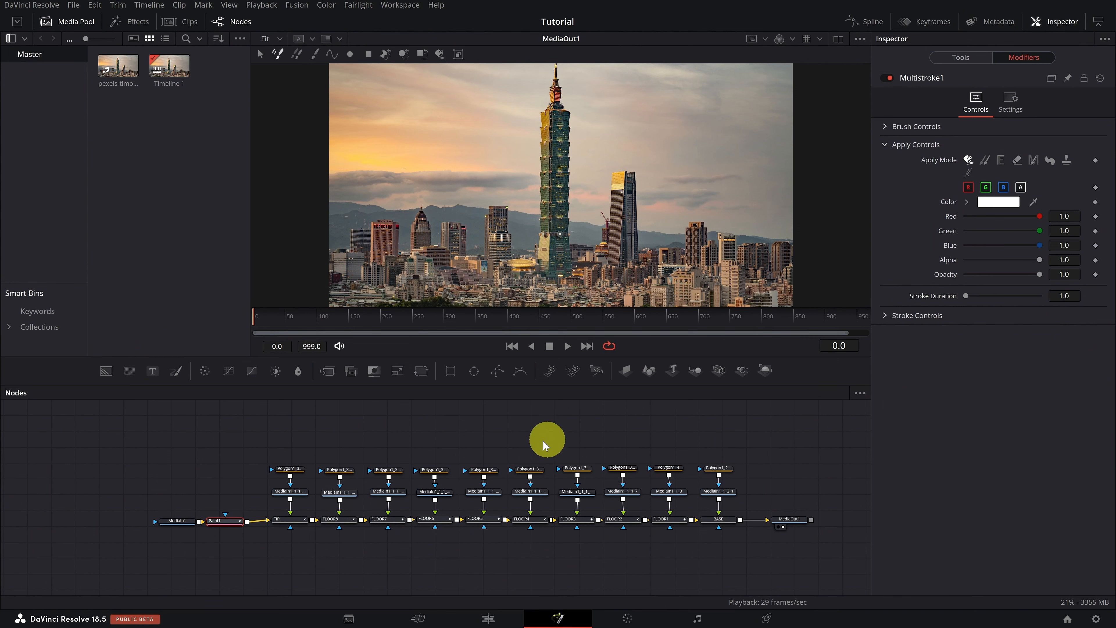
- Check where TIP's animation ends around frame 380 and set Paint1's Stroke Duration to 380
{"action": "left_click", "coordinate": [297, 520]}
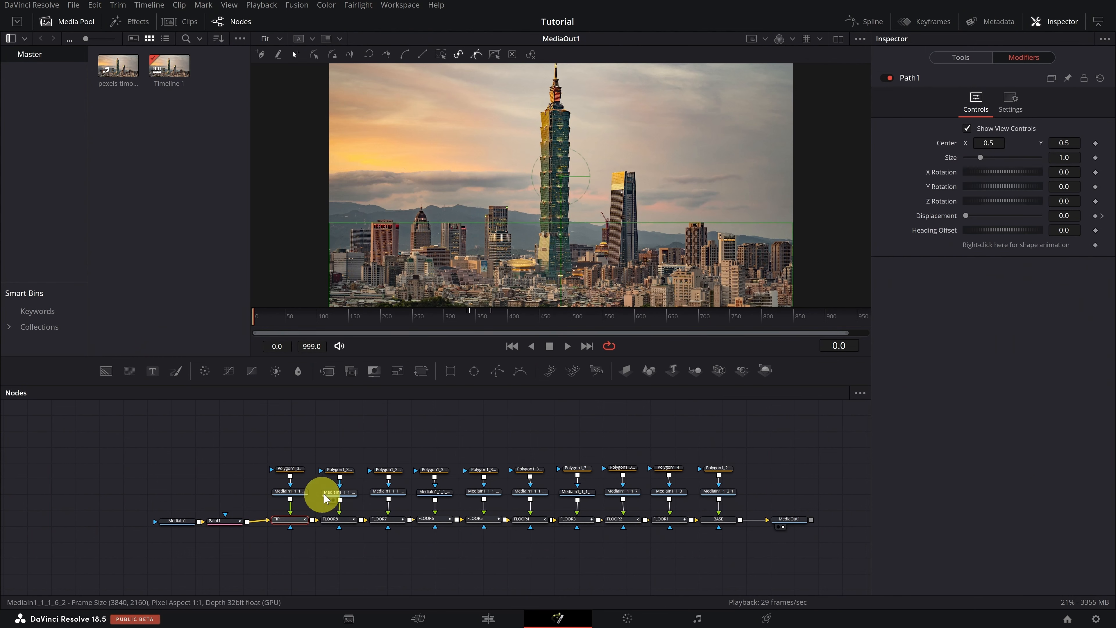
{"action": "left_click", "coordinate": [494, 316]}
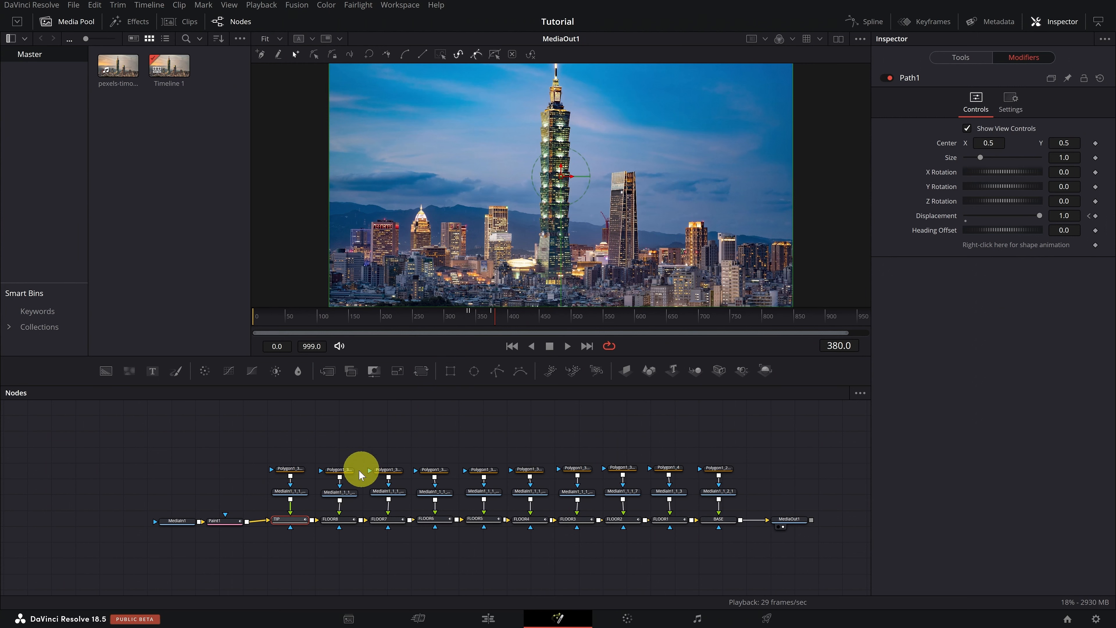
{"action": "left_click", "coordinate": [232, 523]}
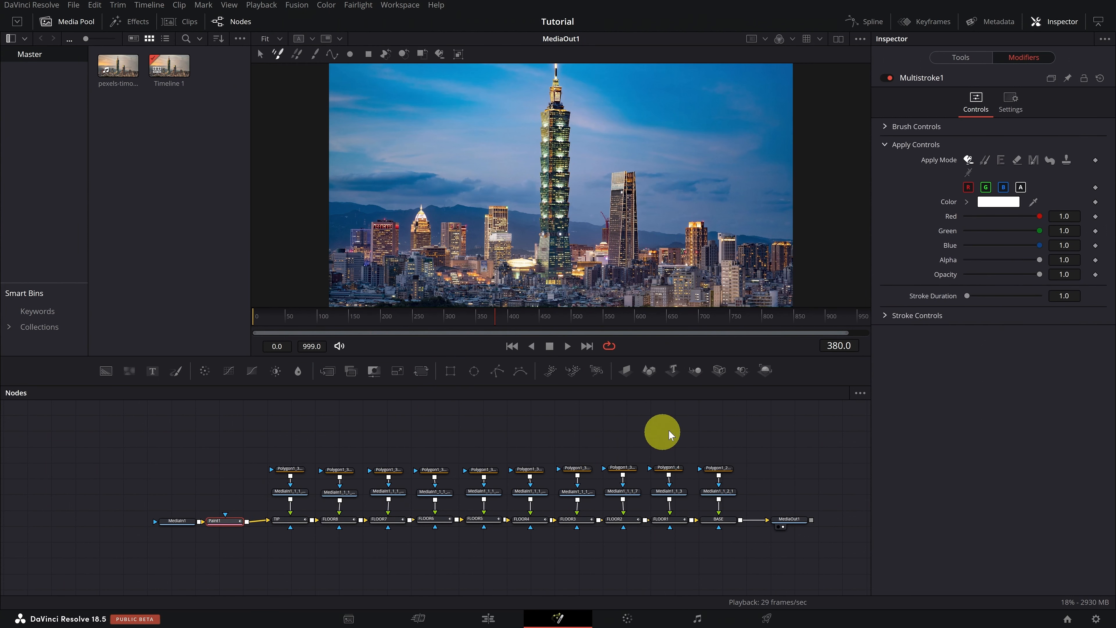
{"action": "type", "text": "380"}
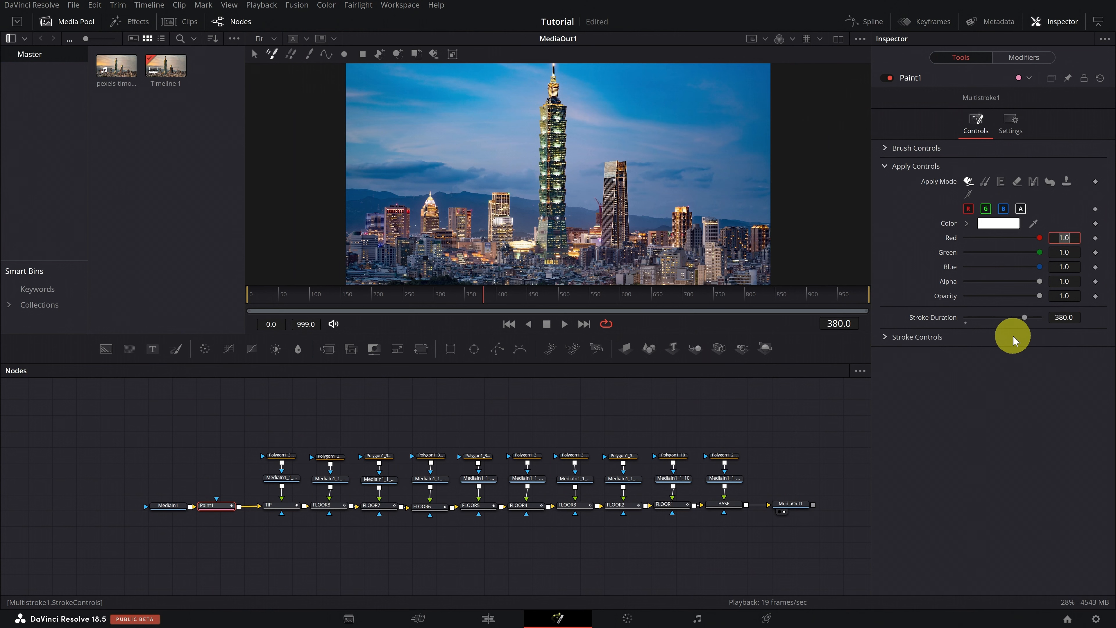
- At frame 0, use Paint1's Clone mode with an enlarged brush to paint sky sampled just left of the tower over the tower
{"action": "left_click_drag", "start_coordinate": [483, 303], "coordinate": [218, 297]}
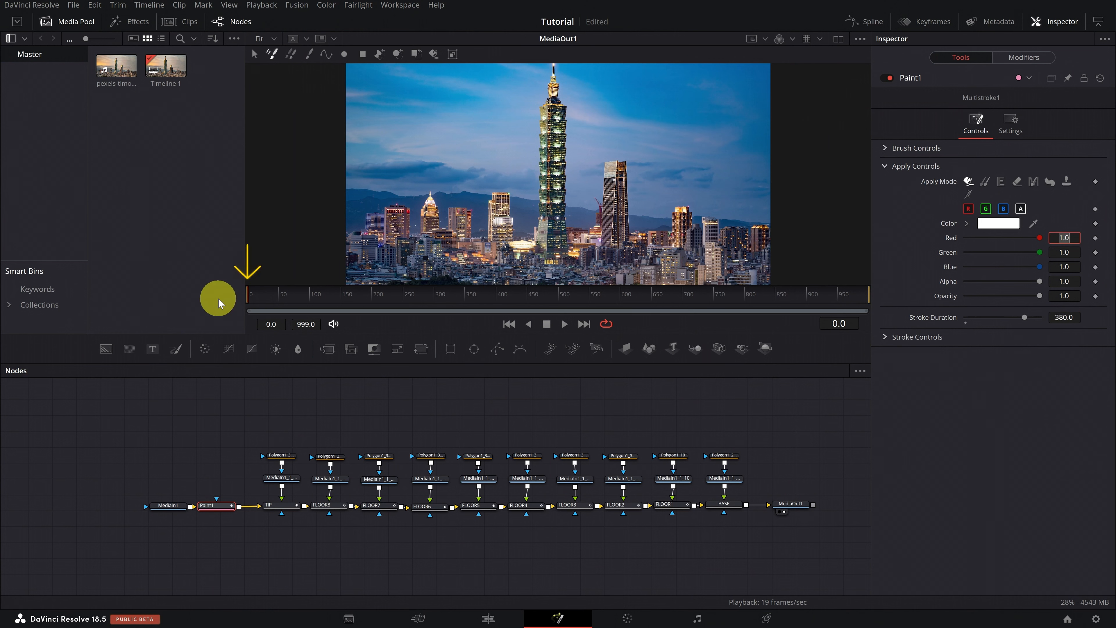
{"action": "left_click", "coordinate": [984, 181]}
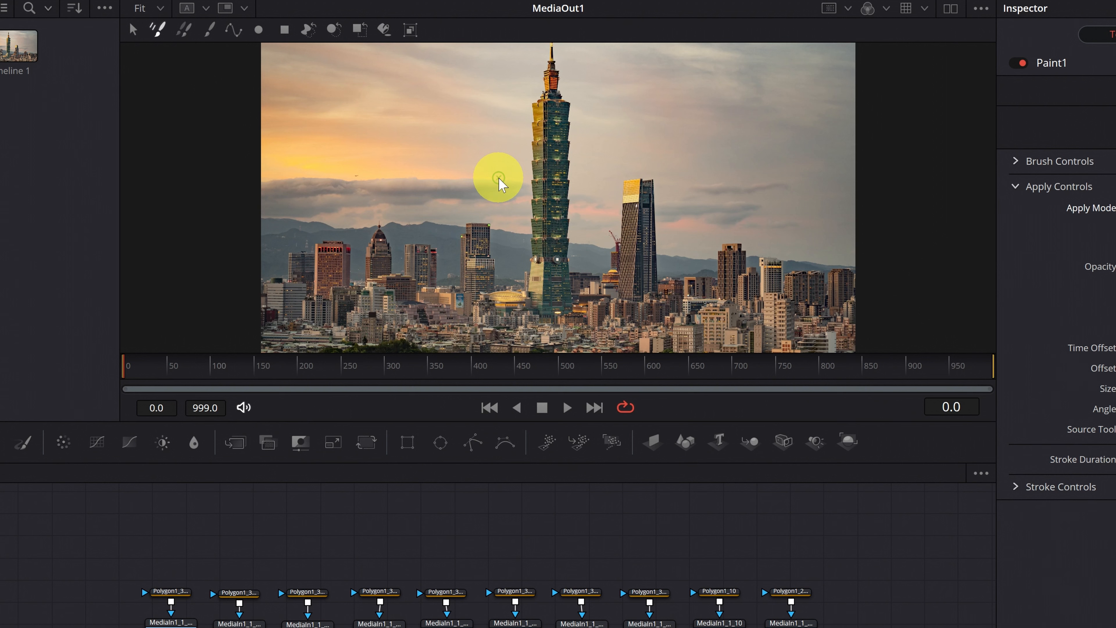
{"action": "mouse_move", "coordinate": [508, 171]}
{"action": "left_mouse_down", "text": "ctrl"}
{"action": "mouse_move", "coordinate": [524, 165]}
{"action": "mouse_move", "coordinate": [492, 180]}
{"action": "mouse_move", "coordinate": [508, 175]}
{"action": "left_mouse_up", "text": "ctrl"}
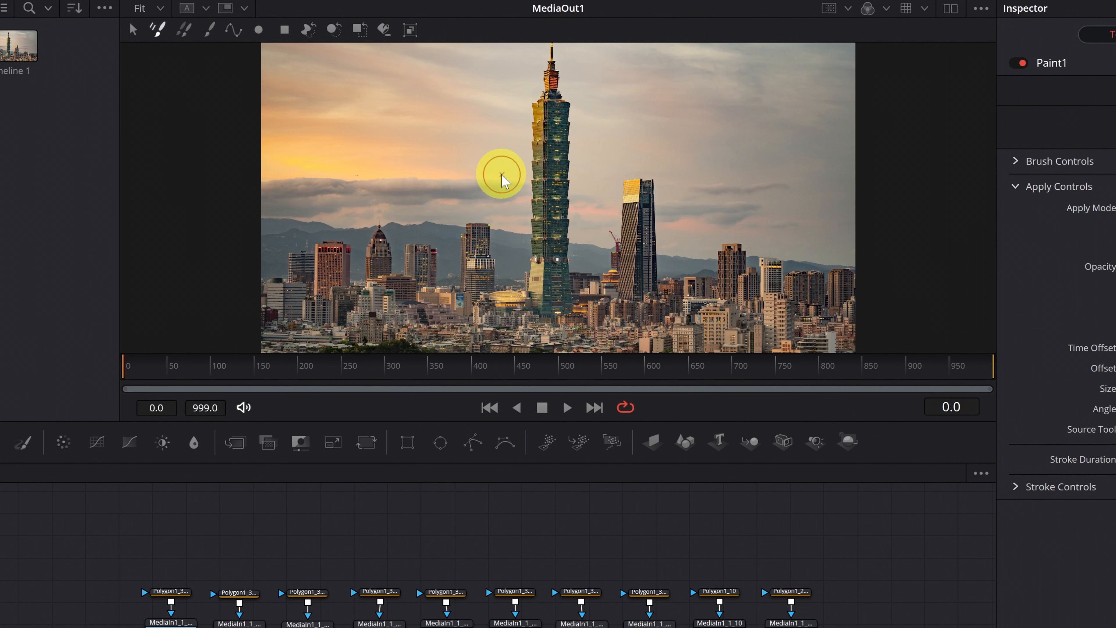
{"action": "left_click", "coordinate": [501, 174], "text": "alt"}
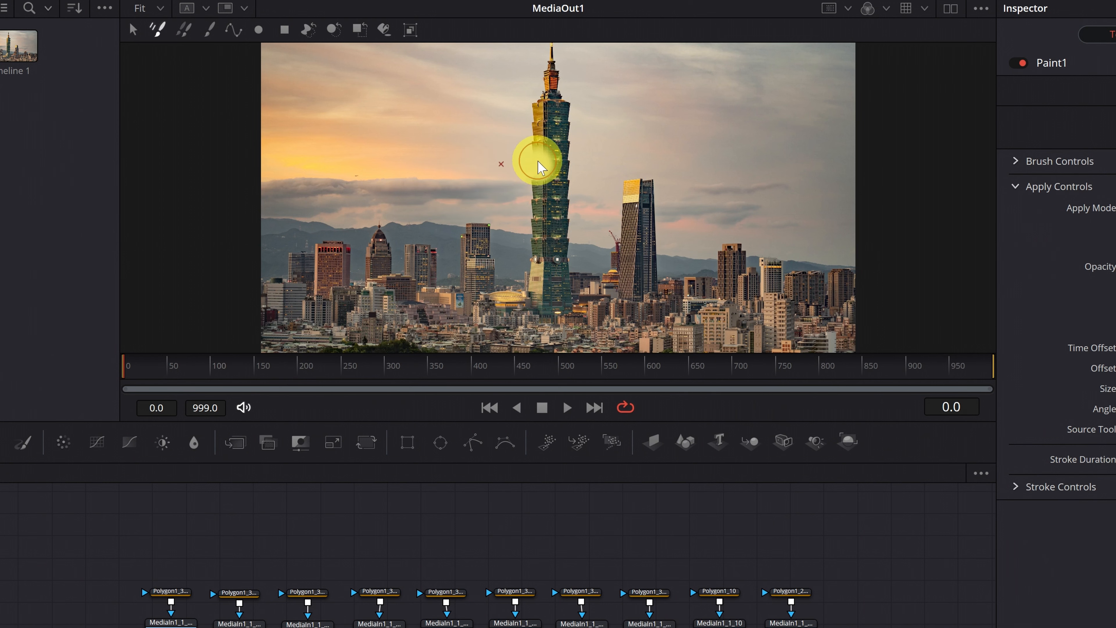
{"action": "scroll", "coordinate": [538, 161], "scroll_direction": "up", "scroll_amount": 4}
{"action": "mouse_move", "coordinate": [537, 163]}
{"action": "left_mouse_down"}
{"action": "mouse_move", "coordinate": [538, 143]}
{"action": "mouse_move", "coordinate": [551, 183]}
{"action": "mouse_move", "coordinate": [544, 166]}
{"action": "mouse_move", "coordinate": [511, 175]}
{"action": "mouse_move", "coordinate": [524, 210]}
{"action": "mouse_move", "coordinate": [539, 214]}
{"action": "left_mouse_up"}
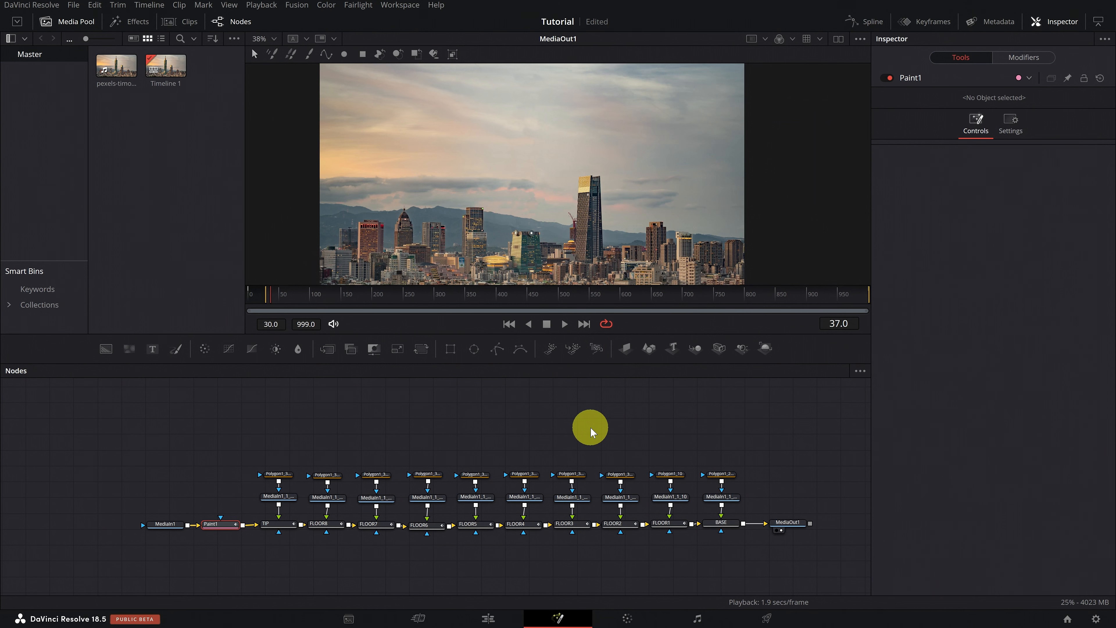
- Move MediaOut1 farther away from the BASE merge and insert an Optical Flow node between them
{"action": "left_click_drag", "start_coordinate": [698, 424], "coordinate": [541, 425]}
{"action": "left_click_drag", "start_coordinate": [638, 525], "coordinate": [733, 526]}
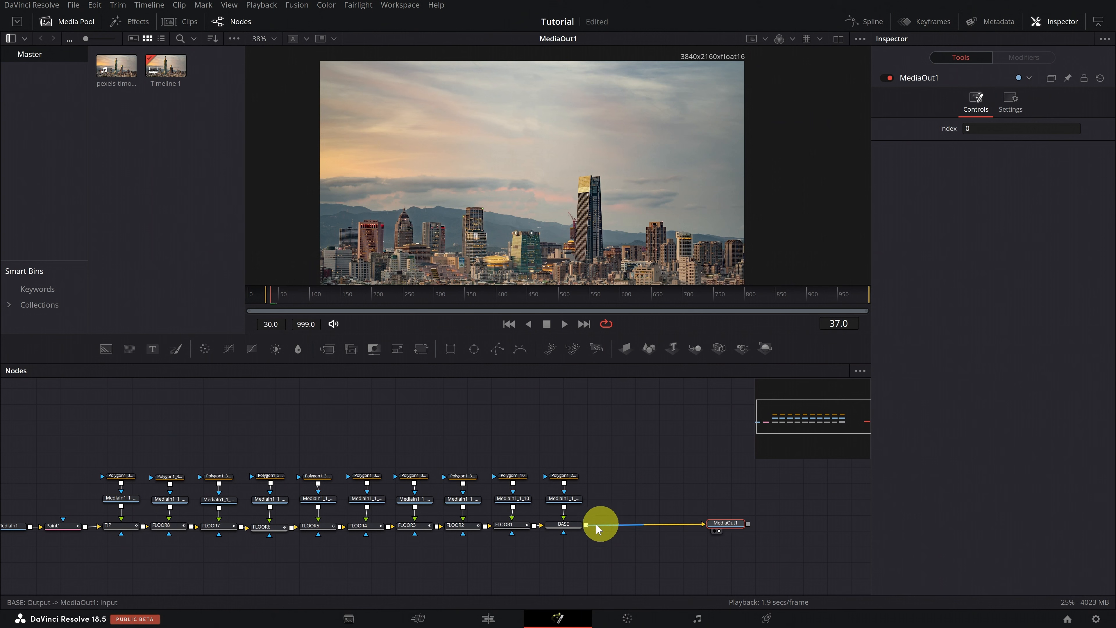
{"action": "left_click", "coordinate": [576, 527]}
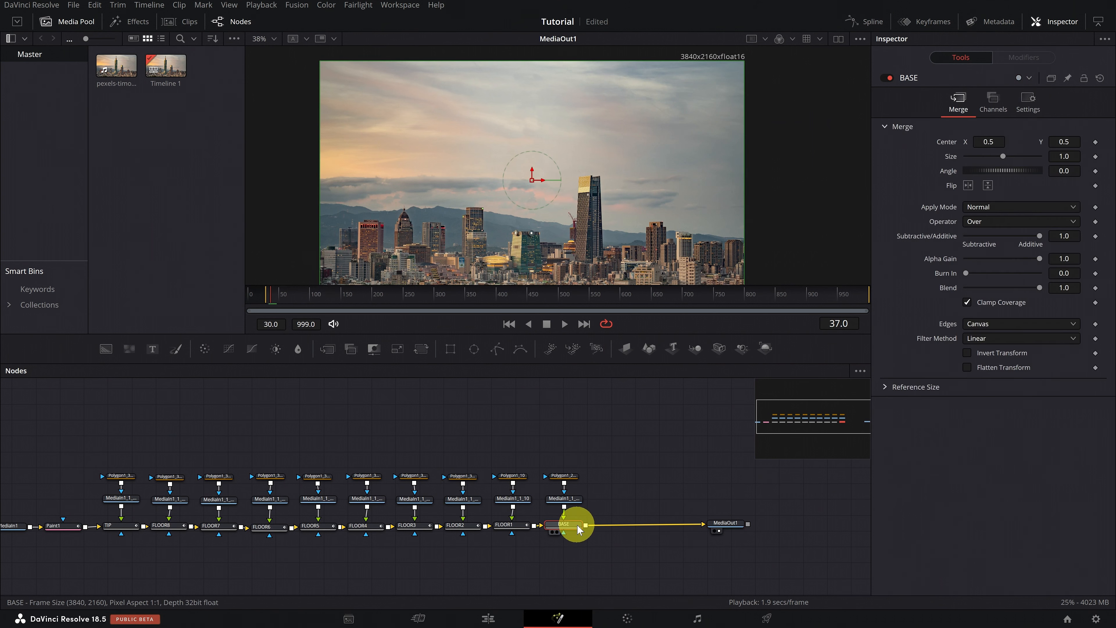
{"action": "key", "text": "shift+space"}
{"action": "type", "text": "pai"}
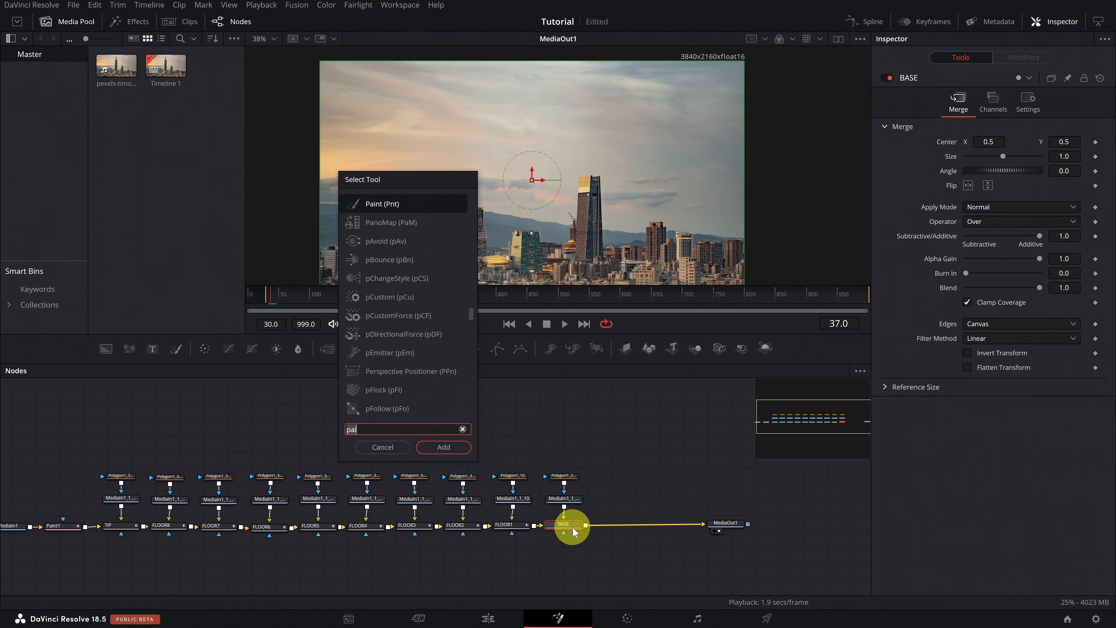
{"action": "key", "text": "BackSpace"}
{"action": "key", "text": "BackSpace"}
{"action": "key", "text": "BackSpace"}
{"action": "type", "text": "opti"}
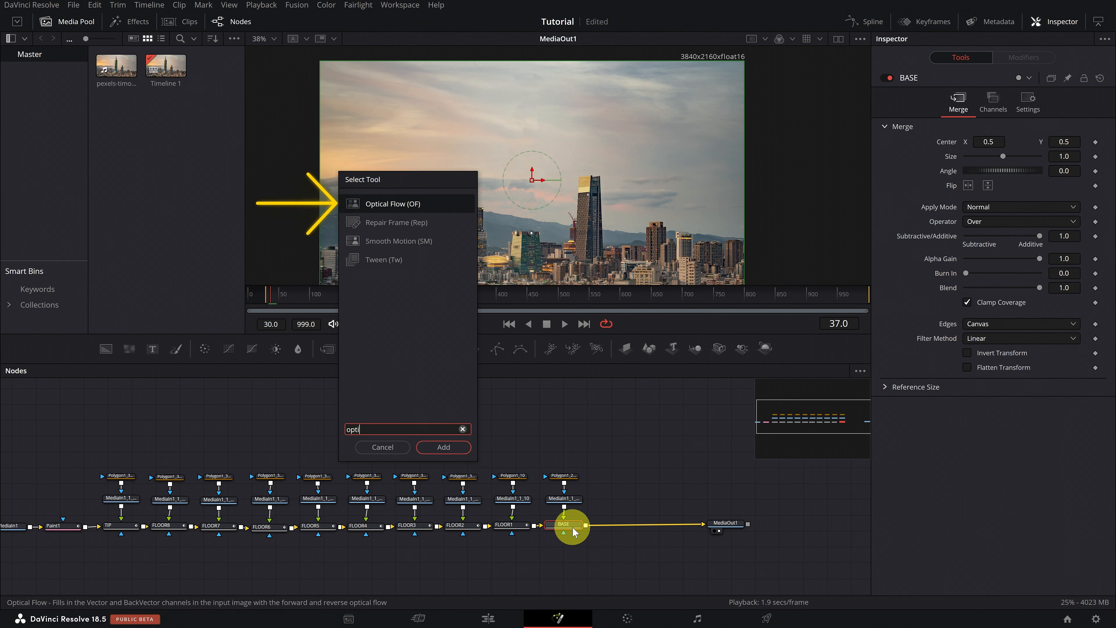
{"action": "key", "text": "Return"}
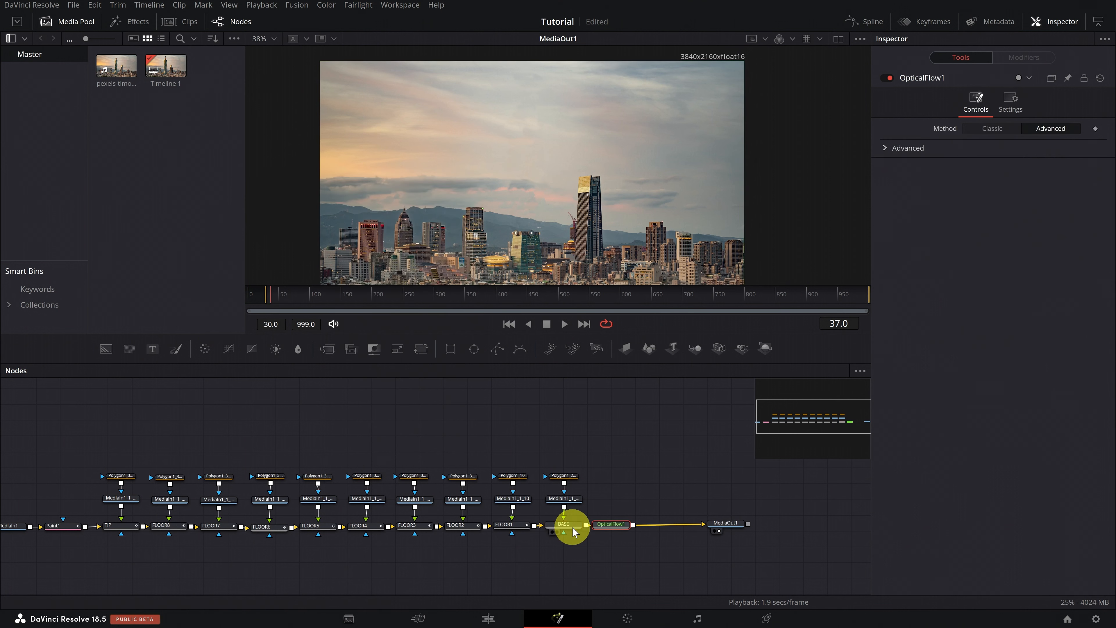
- Insert a Vector Motion Blur node after OpticalFlow1 and raise its Scale to about 3.23
{"action": "key", "text": "shift+space"}
{"action": "type", "text": "vecto"}
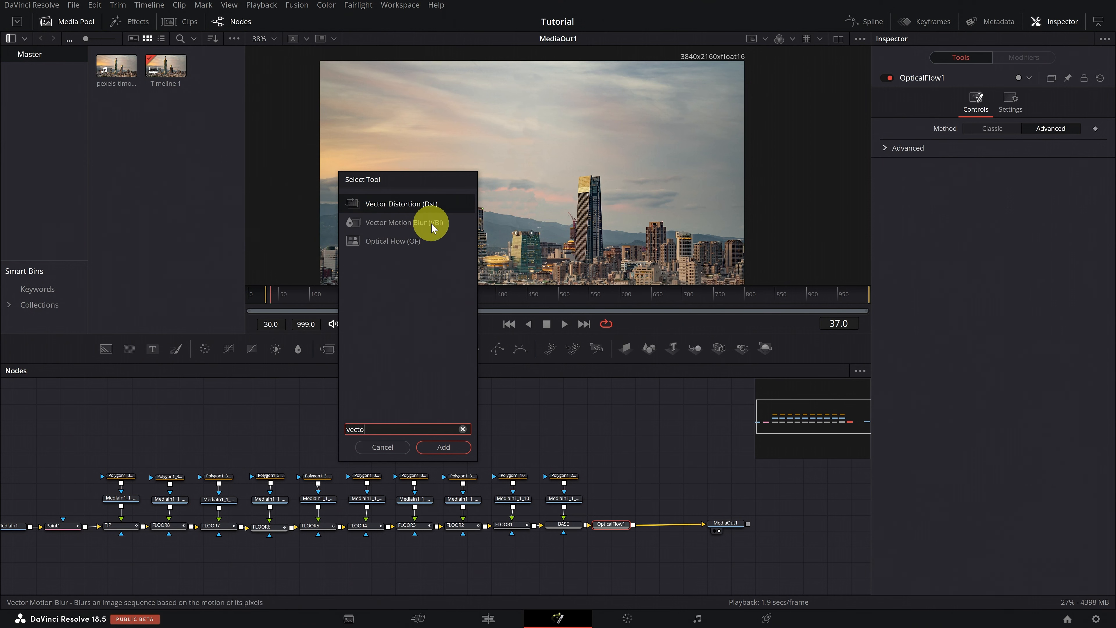
{"action": "left_click", "coordinate": [443, 447]}
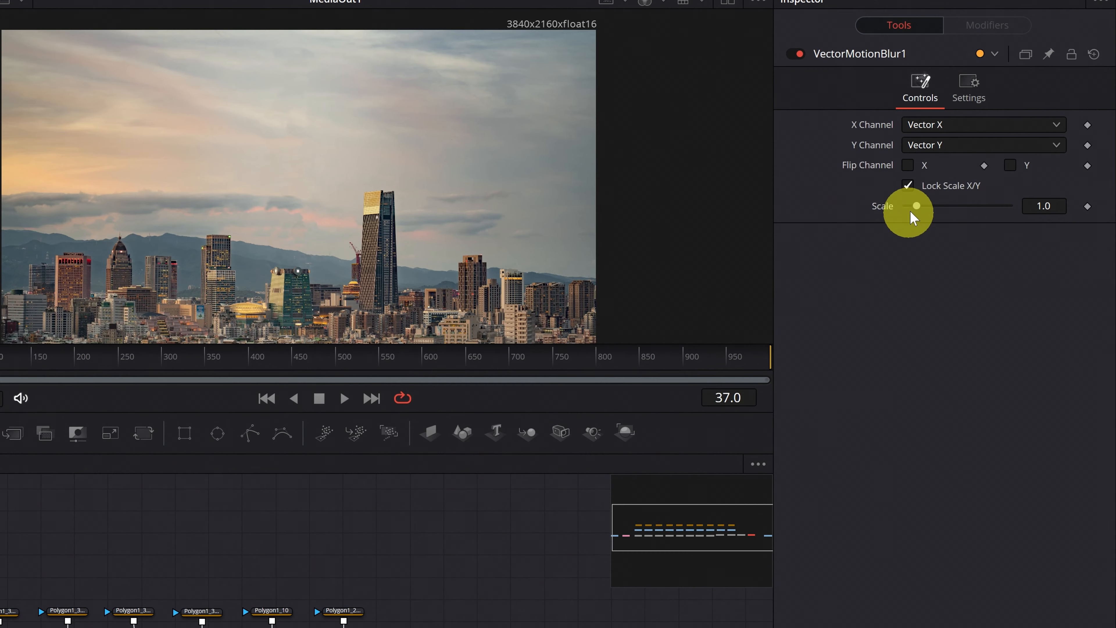
{"action": "left_click_drag", "start_coordinate": [916, 207], "coordinate": [939, 204]}
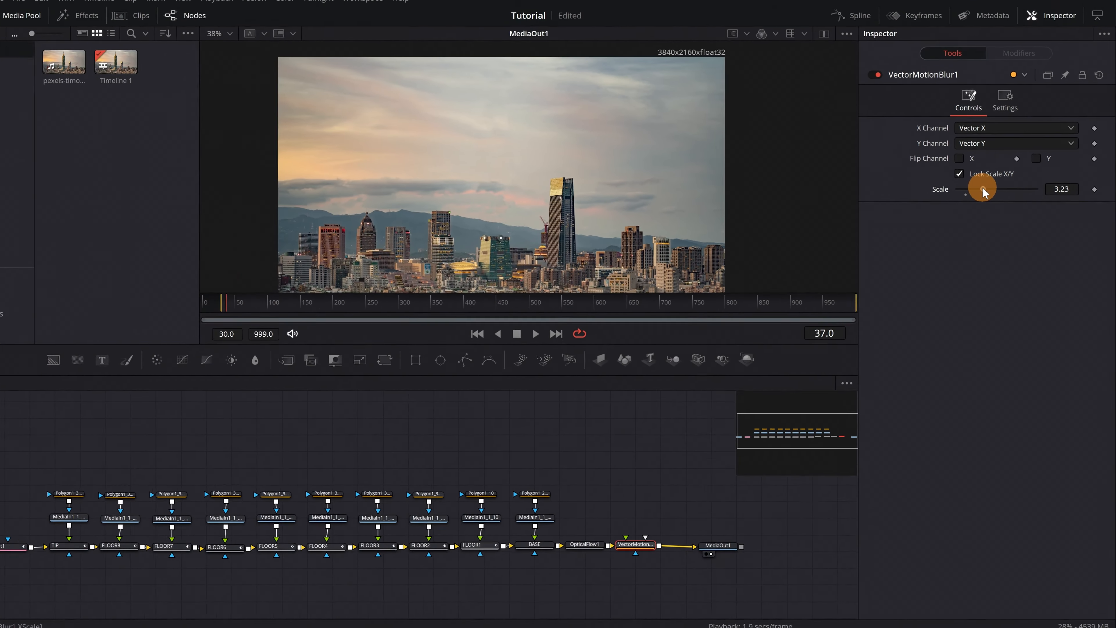